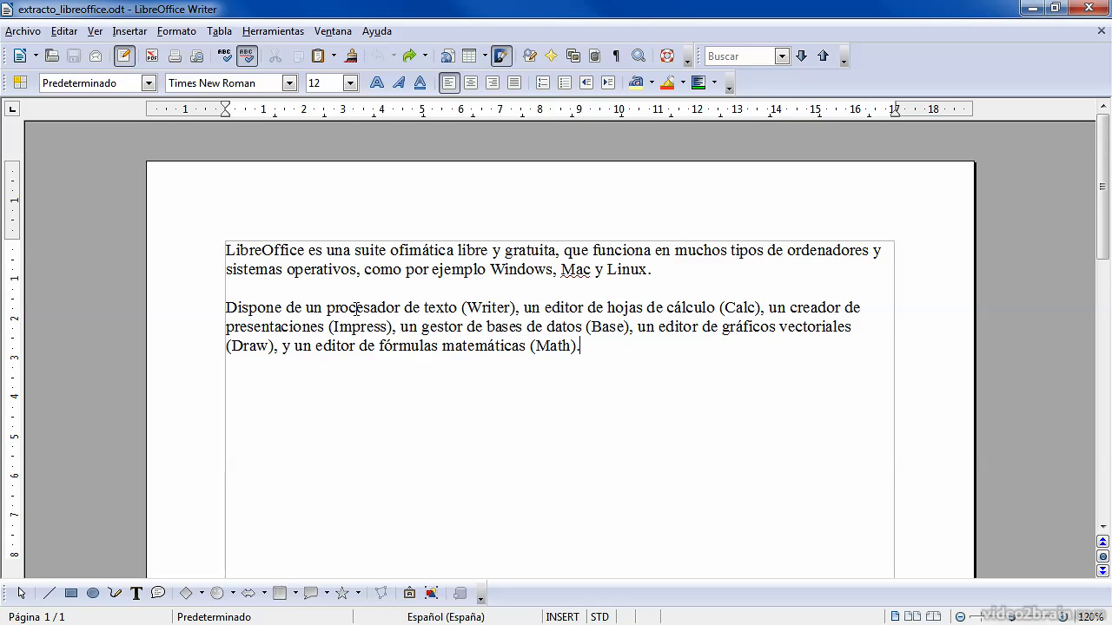
# Open the paragraph formatting settings for the second paragraph, the one starting with "Dispone de un procesador de texto"
pyautogui.tripleClick(356, 308)
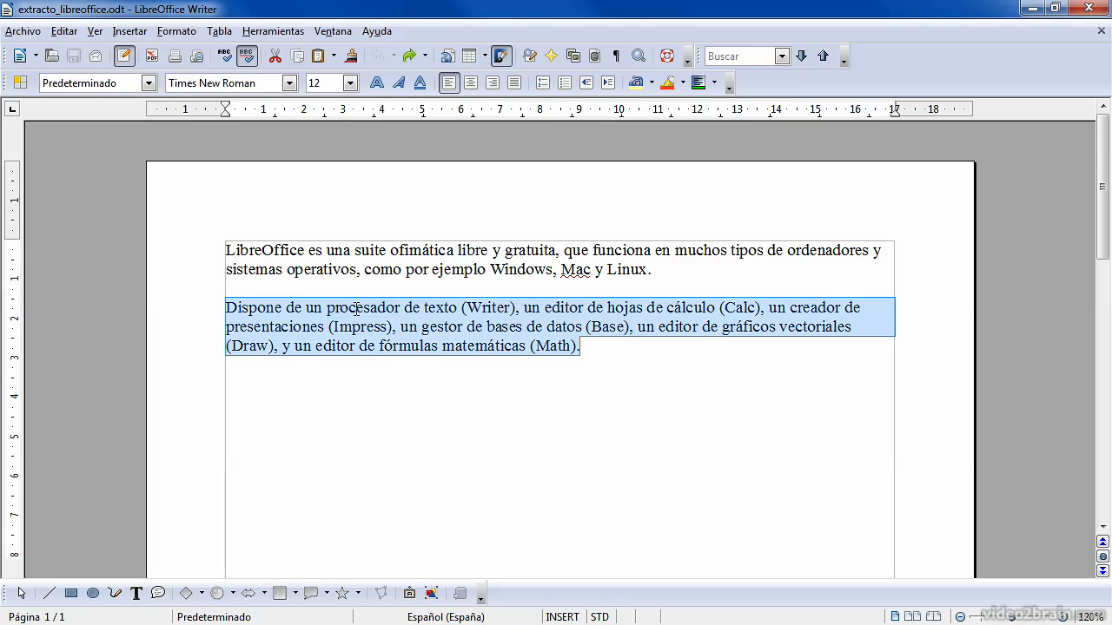
pyautogui.click(176, 31)
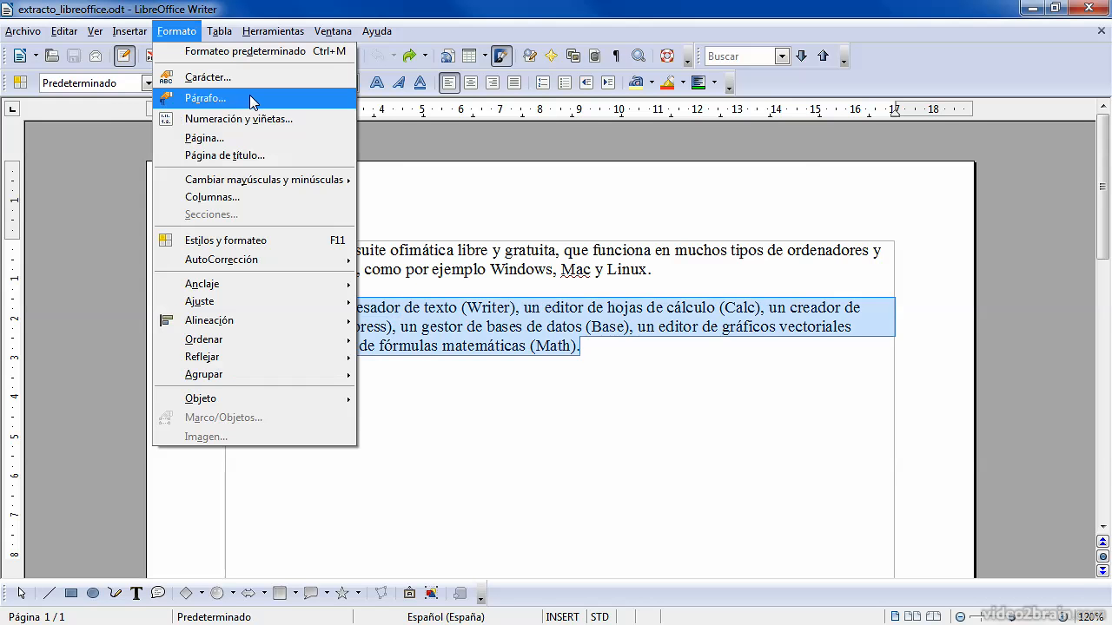
pyautogui.click(250, 95)
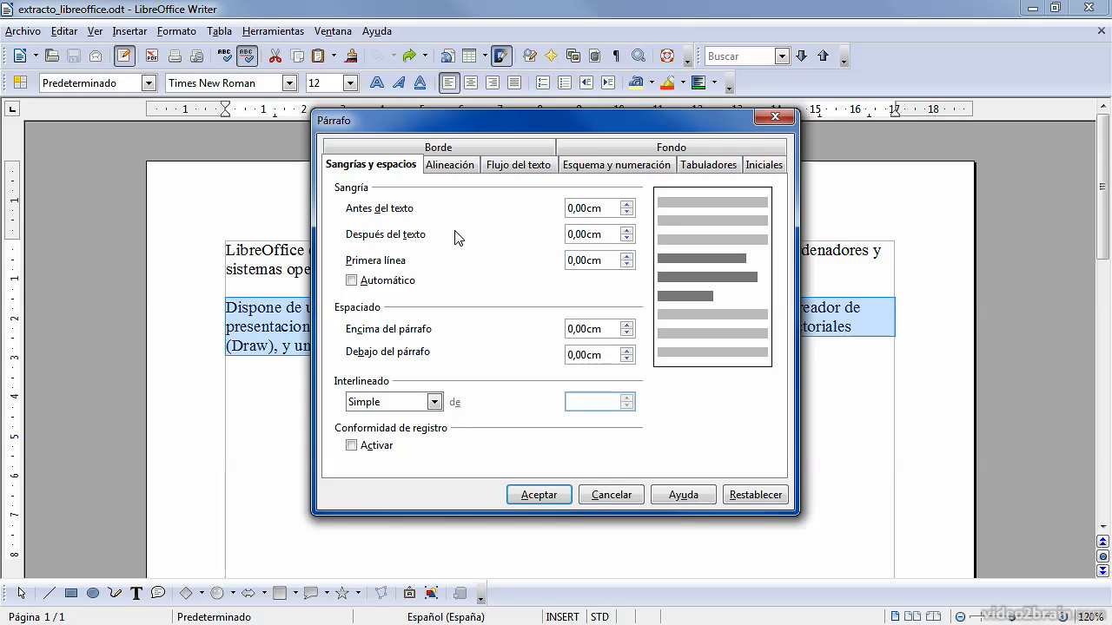
# Try a 1 cm indent before the text and on the first line, resetting both to 0
pyautogui.moveTo(588, 209); pyautogui.dragTo(566, 208)
pyautogui.write('1')
pyautogui.moveTo(598, 208); pyautogui.dragTo(553, 209)
pyautogui.write('0')
pyautogui.press('Tab')
pyautogui.click(567, 261)
pyautogui.moveTo(566, 260); pyautogui.dragTo(575, 261)
pyautogui.write('1')
pyautogui.click(626, 264)
pyautogui.click(626, 264)
# Set the paragraph spacing to 5 cm above and 10 cm below
pyautogui.doubleClick(569, 329)
pyautogui.write('5')
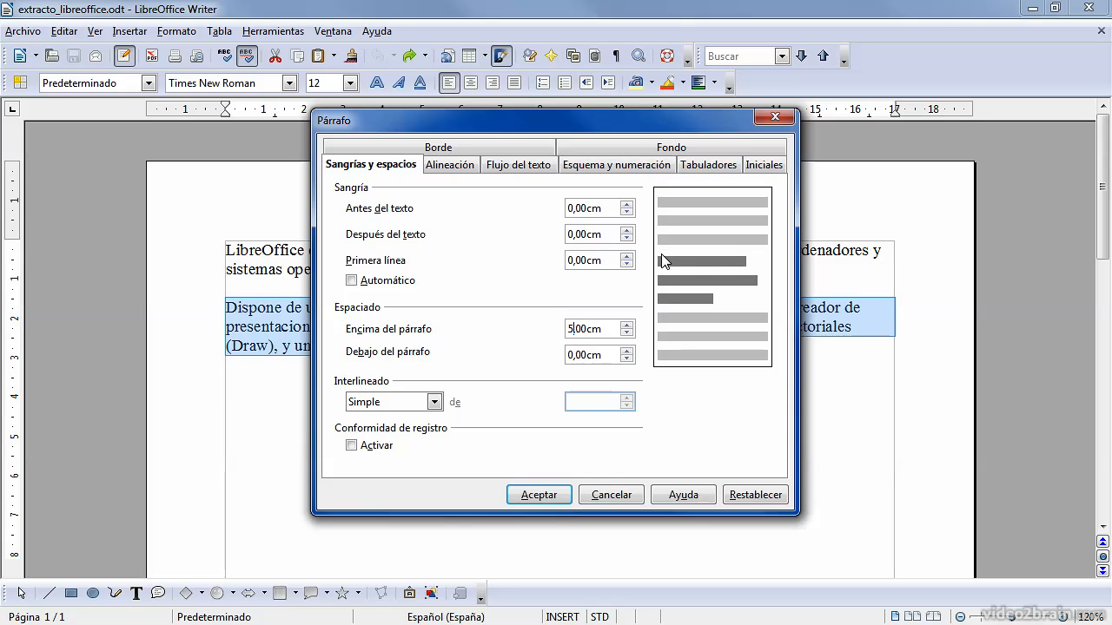
pyautogui.doubleClick(568, 355)
pyautogui.write('10')
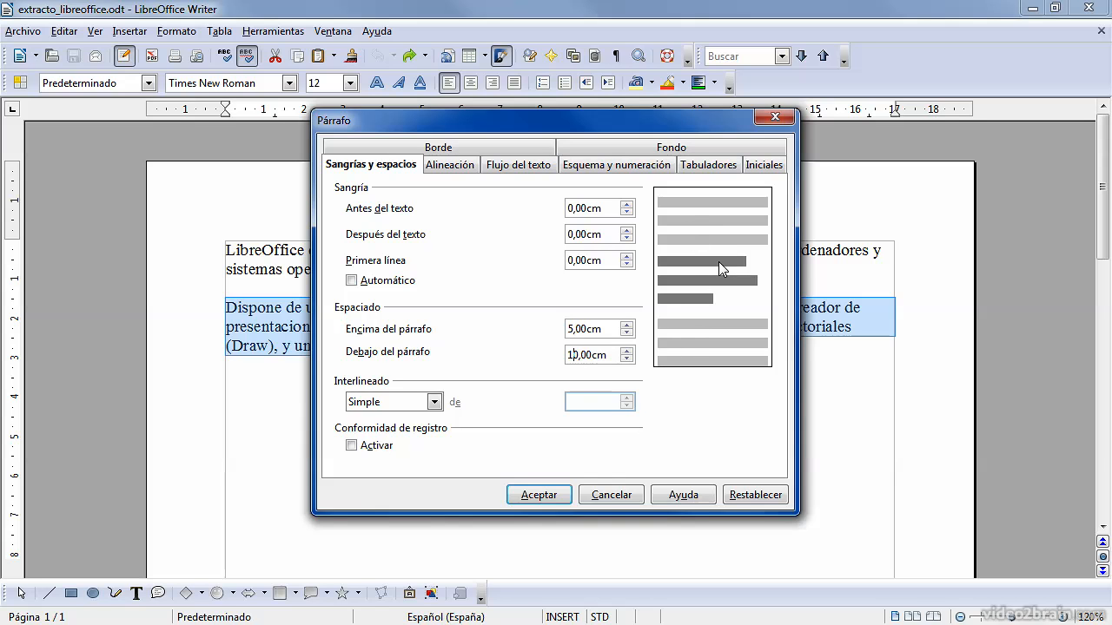
# Set the paragraph's line spacing to double (Doble), apply the settings and review the result in the document
pyautogui.click(433, 402)
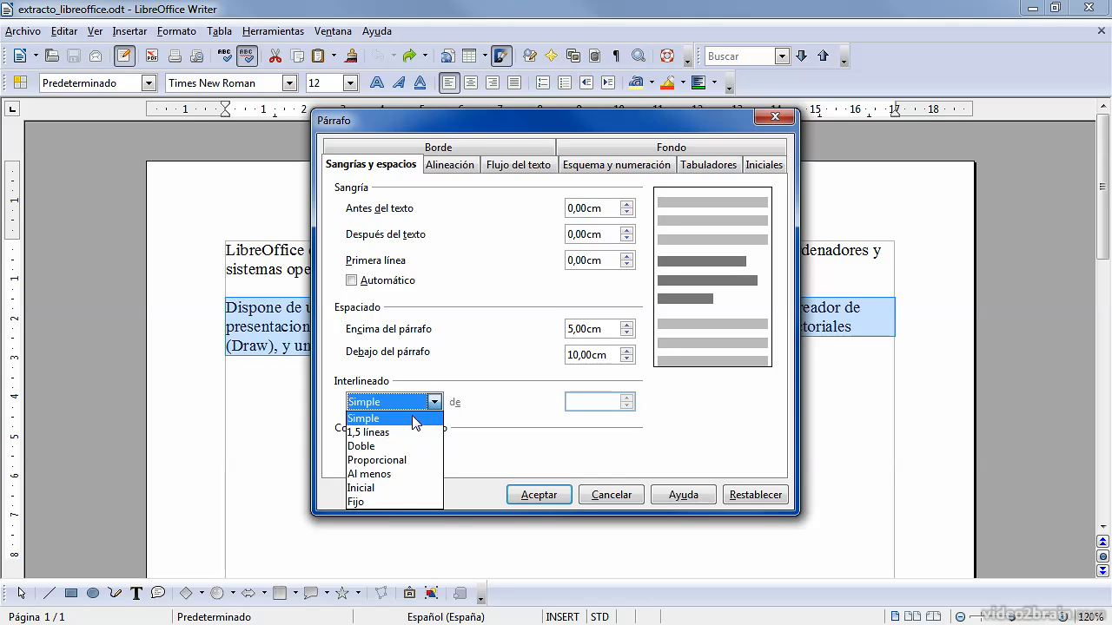
pyautogui.click(378, 446)
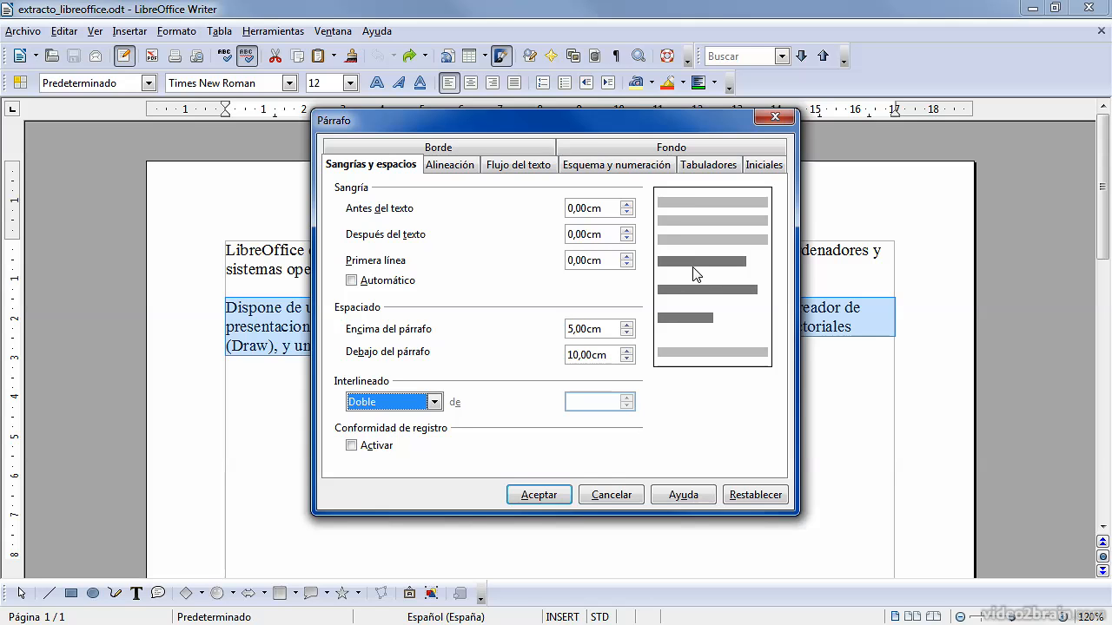
pyautogui.click(539, 495)
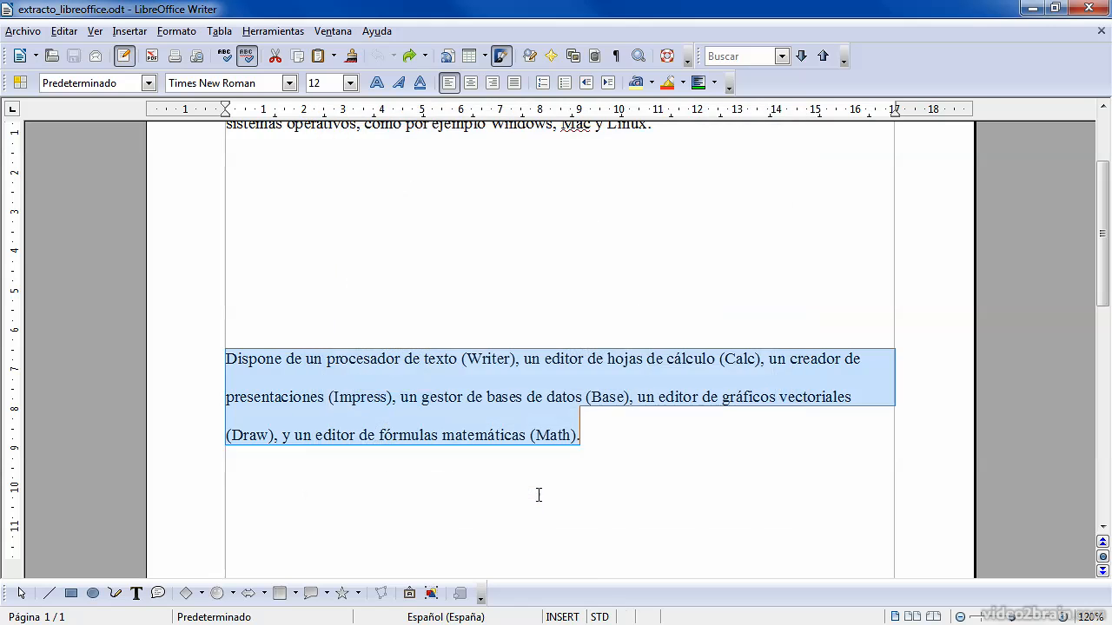
pyautogui.scroll(-3, 305, 432)
pyautogui.scroll(-8, 304, 431)
pyautogui.scroll(3, 596, 449)
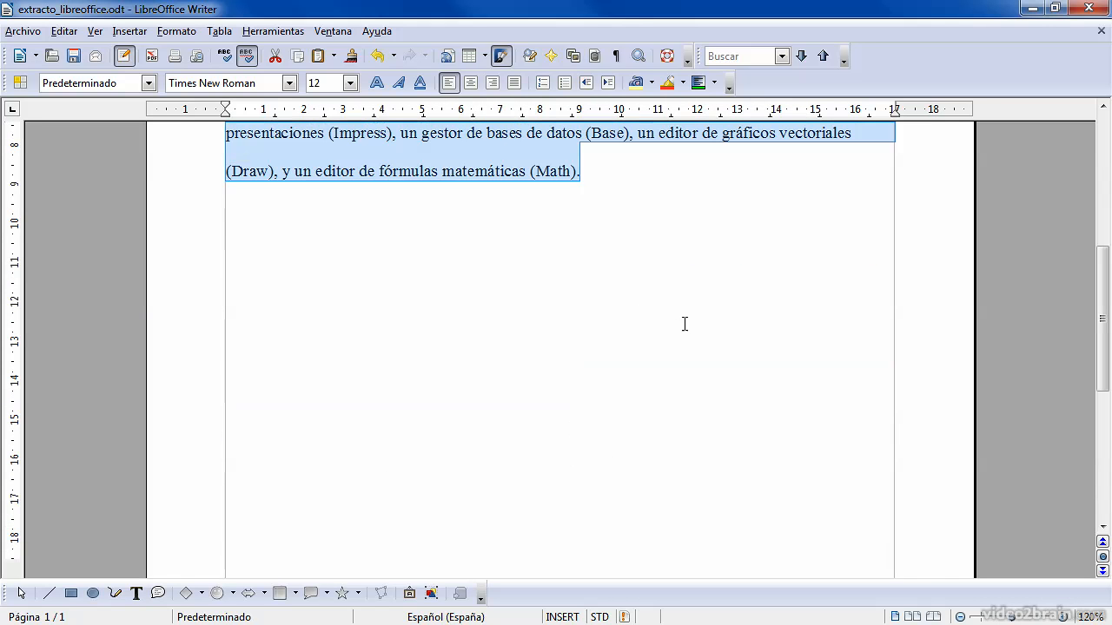
pyautogui.scroll(5, 653, 403)
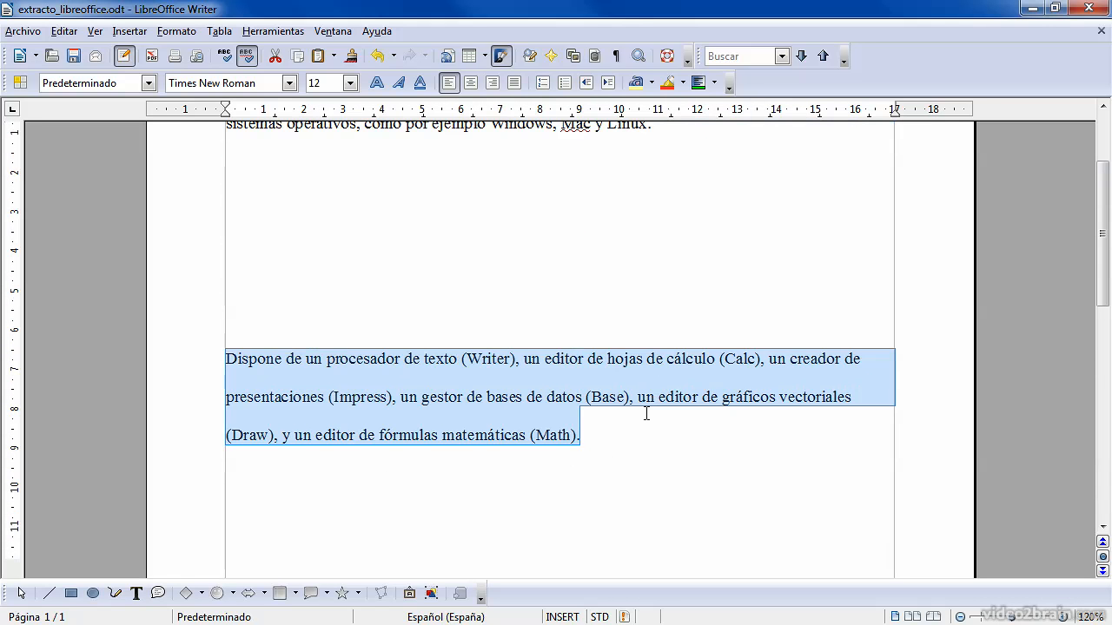
pyautogui.scroll(1, 591, 417)
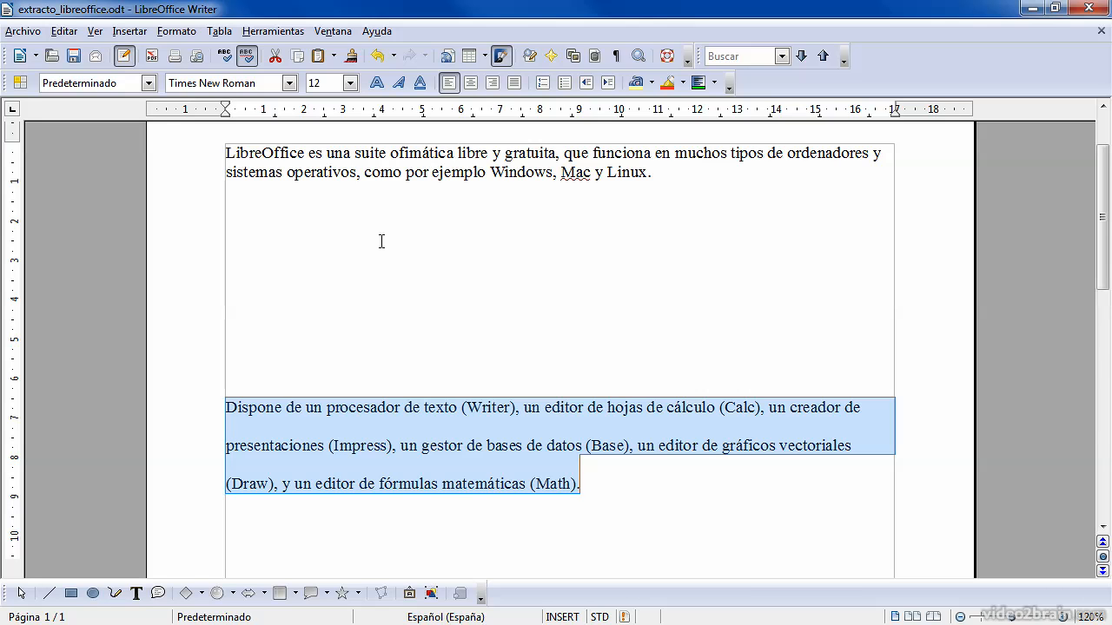
# Reopen the second paragraph's formatting and try right, centred and justified alignment
pyautogui.rightClick(537, 409)
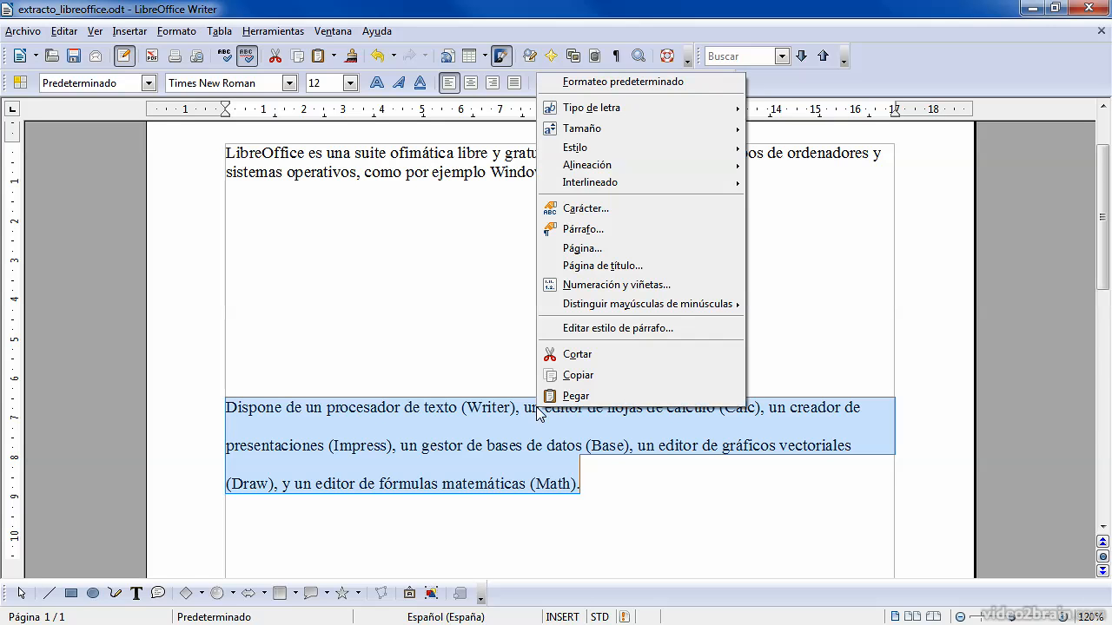
pyautogui.click(603, 228)
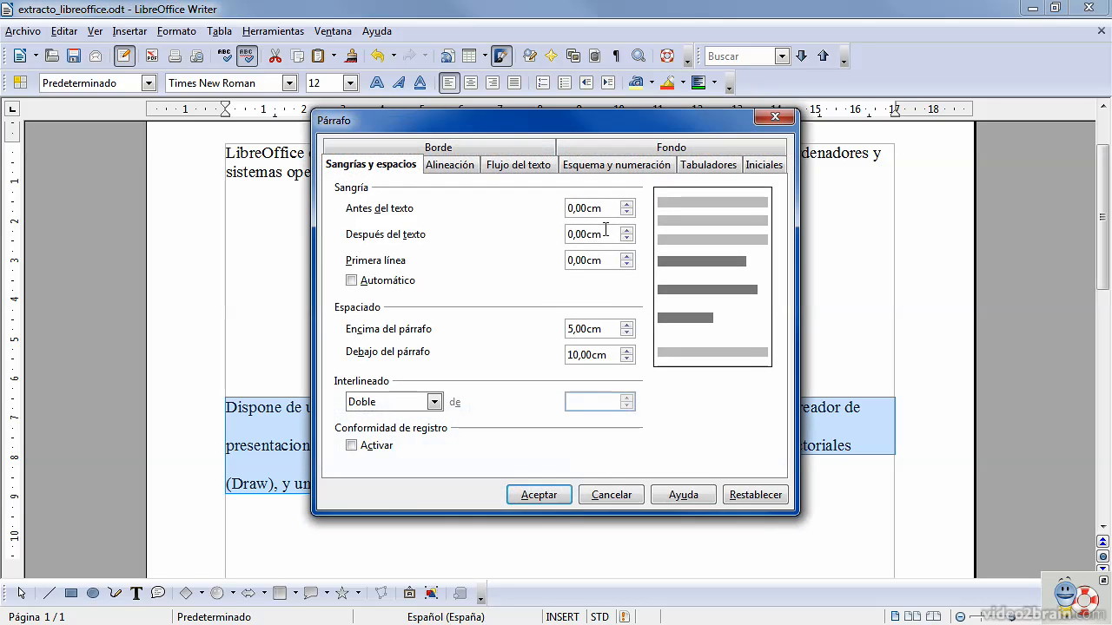
pyautogui.click(454, 167)
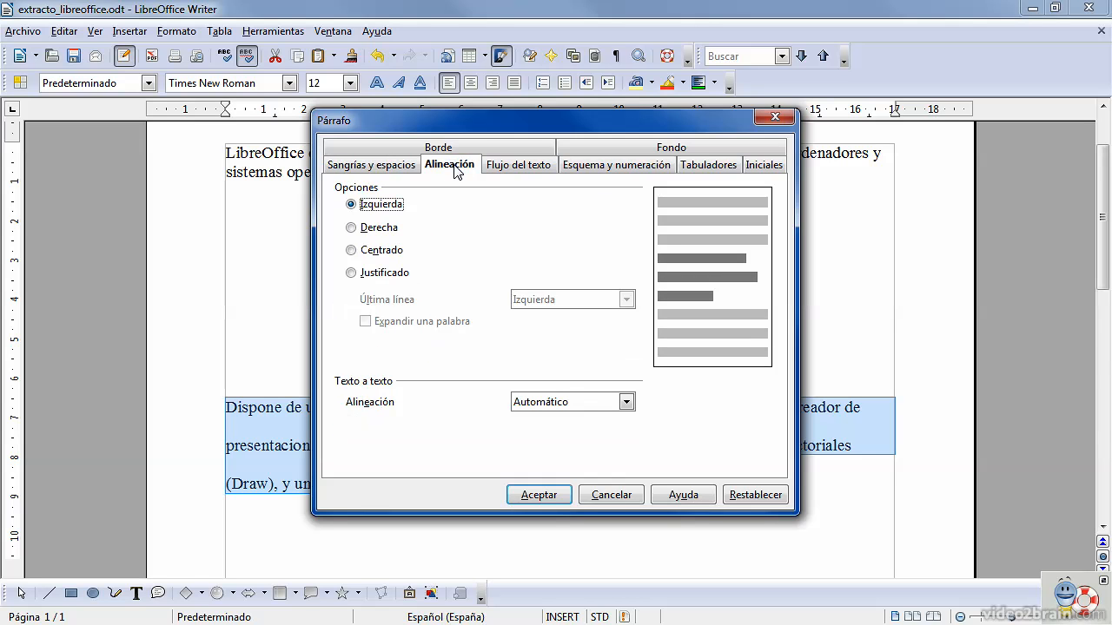
pyautogui.click(375, 229)
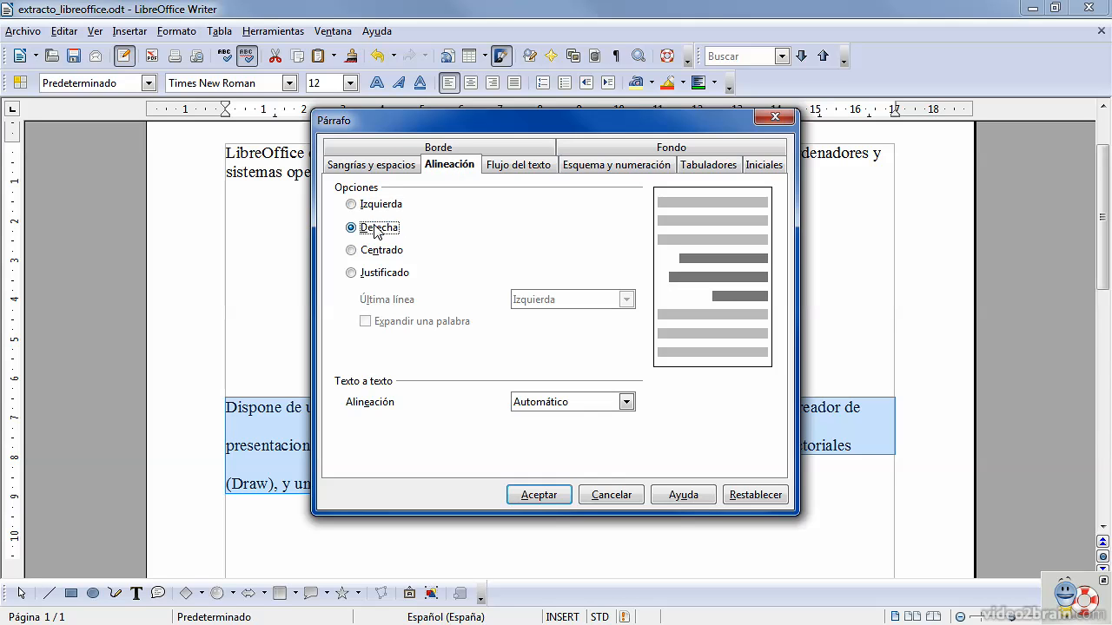
pyautogui.click(370, 252)
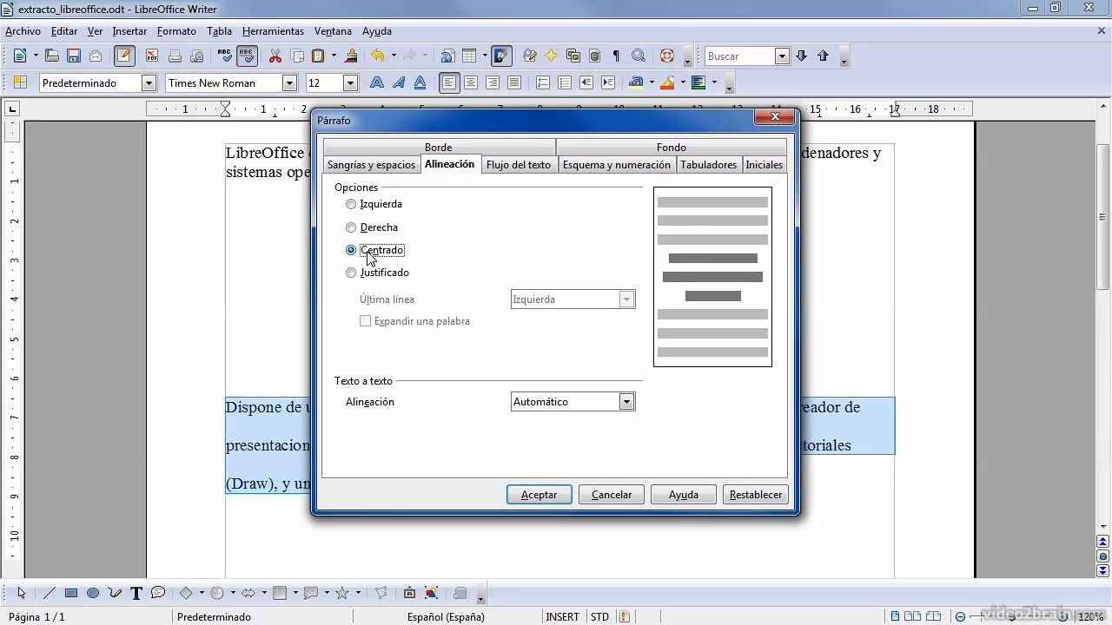
pyautogui.click(374, 274)
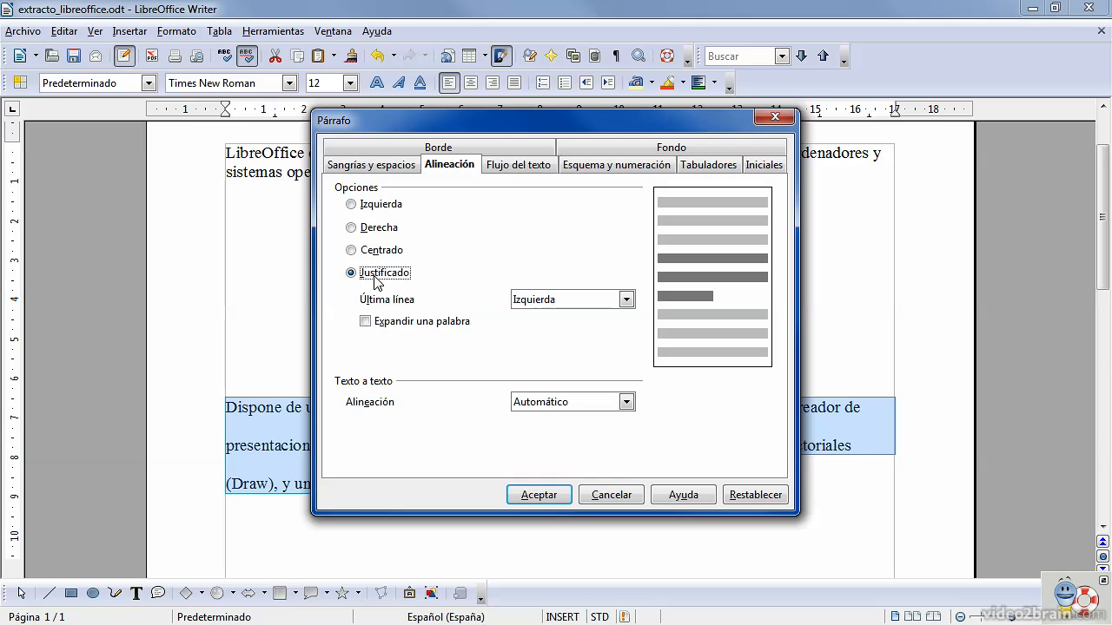
# Try centred and justified alignment for the last line of the justified paragraph, returning it to left (Izquierda)
pyautogui.click(626, 301)
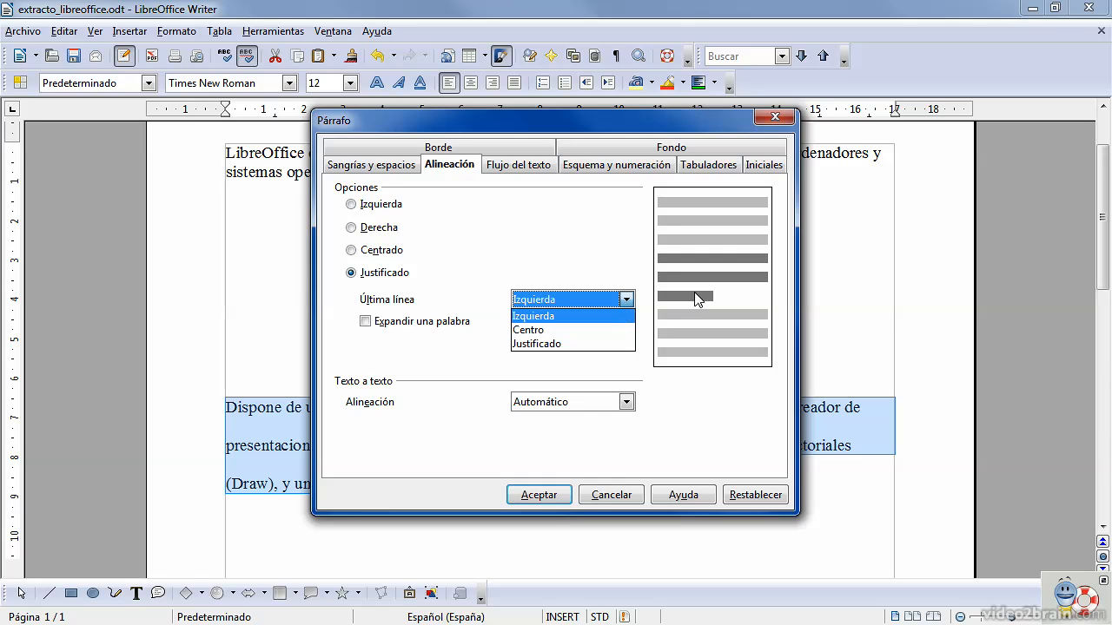
pyautogui.click(557, 332)
pyautogui.click(625, 299)
pyautogui.click(613, 345)
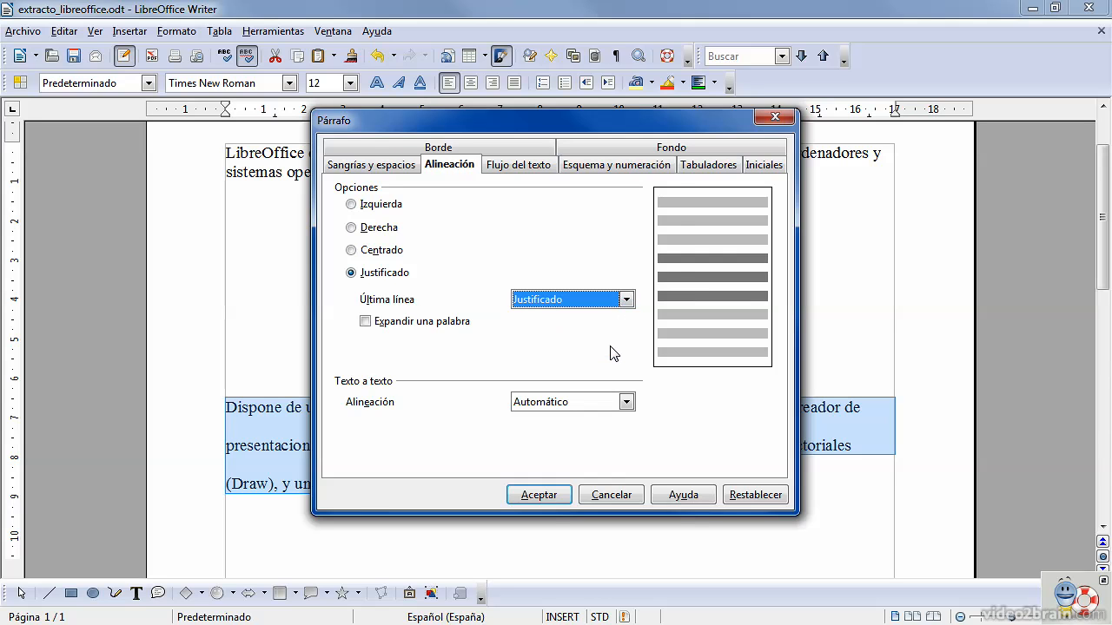
pyautogui.click(573, 301)
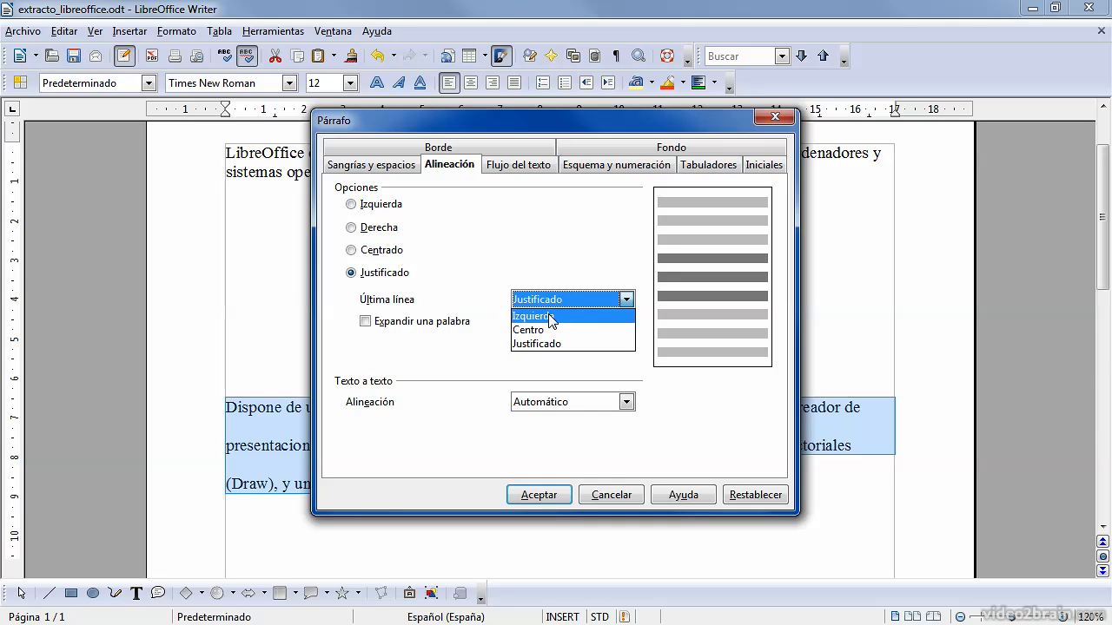
pyautogui.click(550, 318)
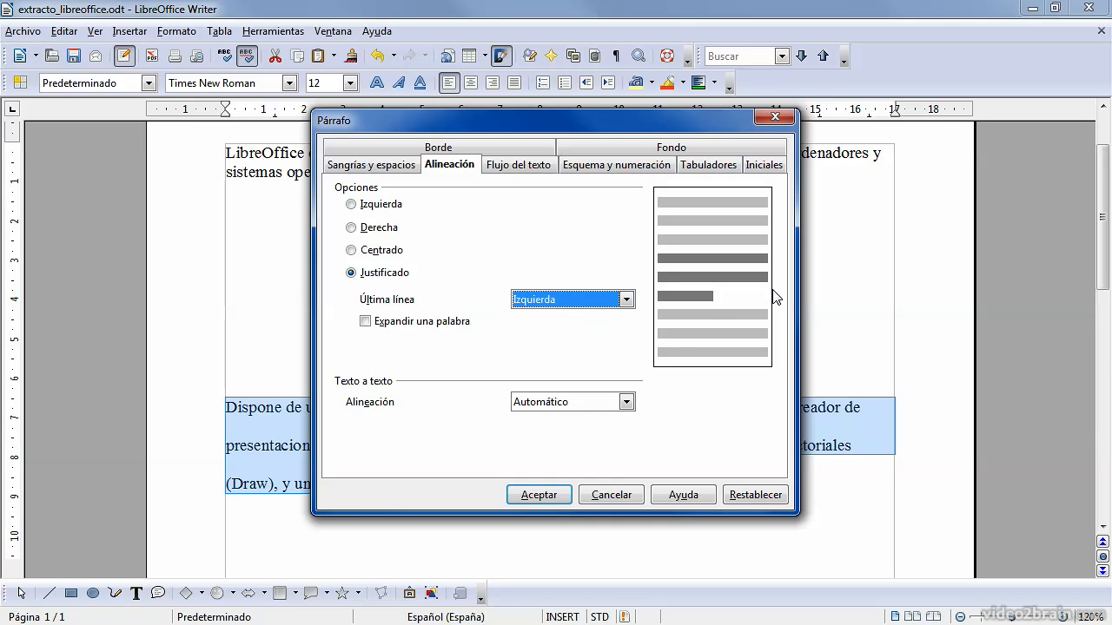
# Try enabling a page break for the paragraph in the text flow options and check its type and position choices
pyautogui.click(518, 165)
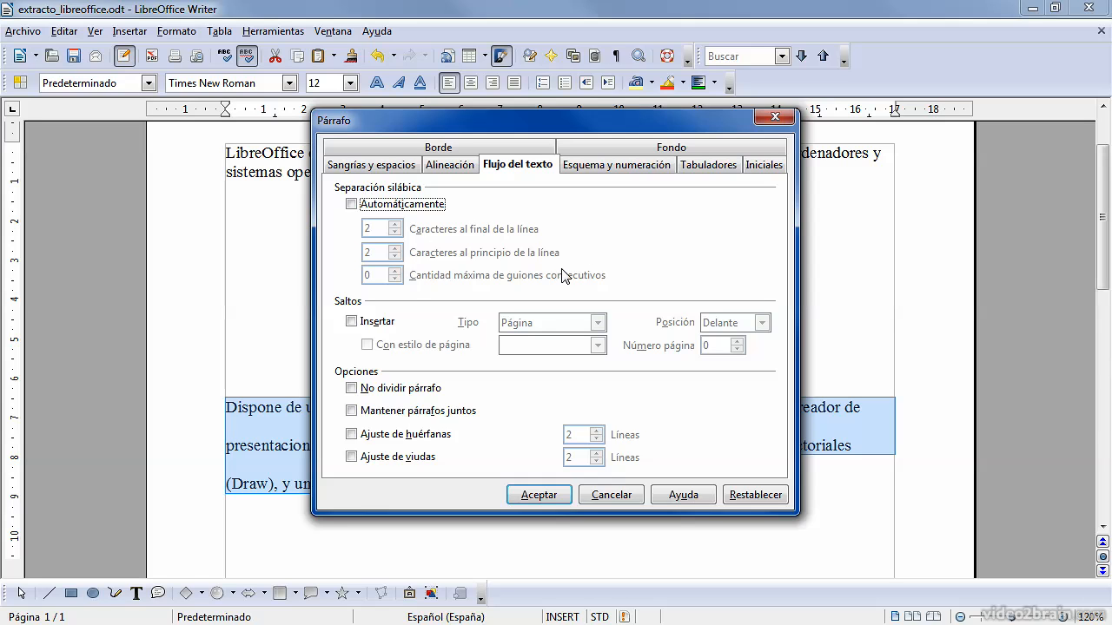
pyautogui.click(374, 325)
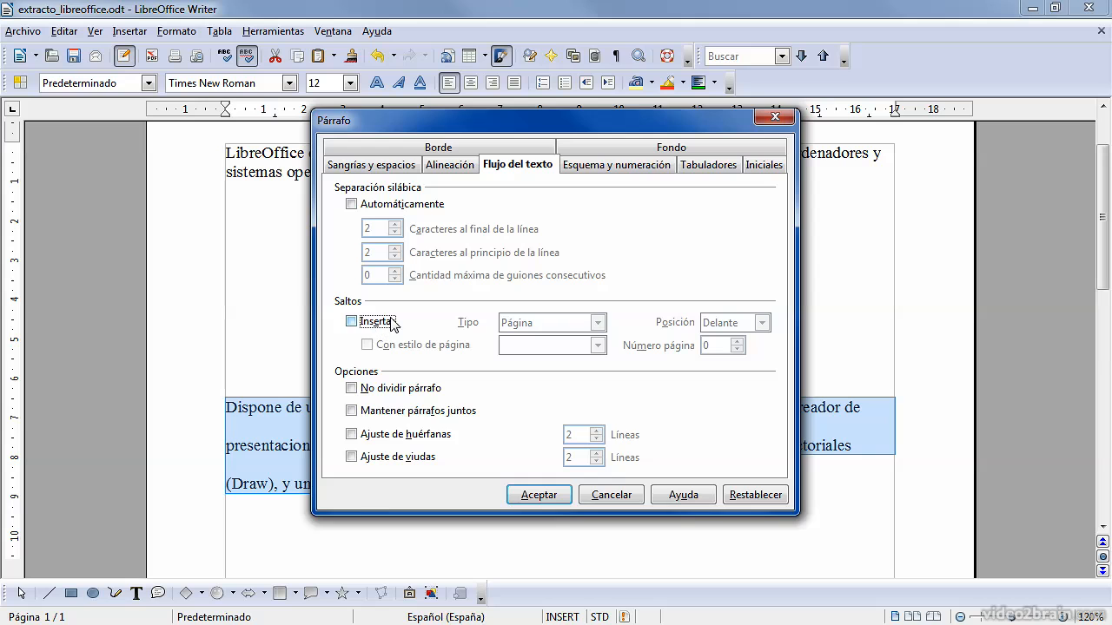
pyautogui.click(559, 324)
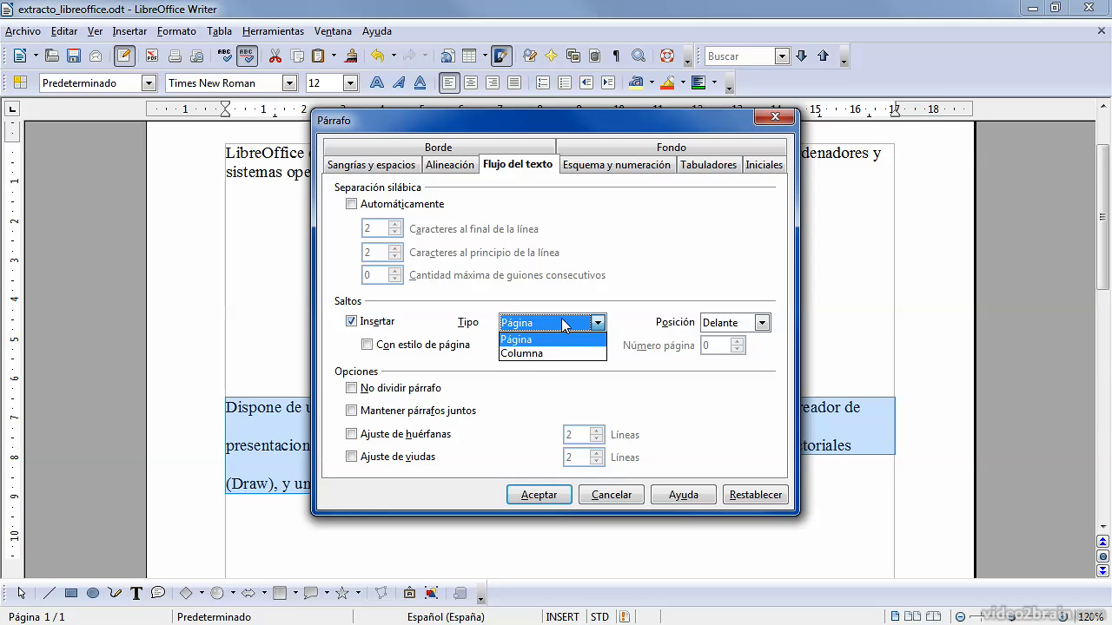
pyautogui.click(562, 325)
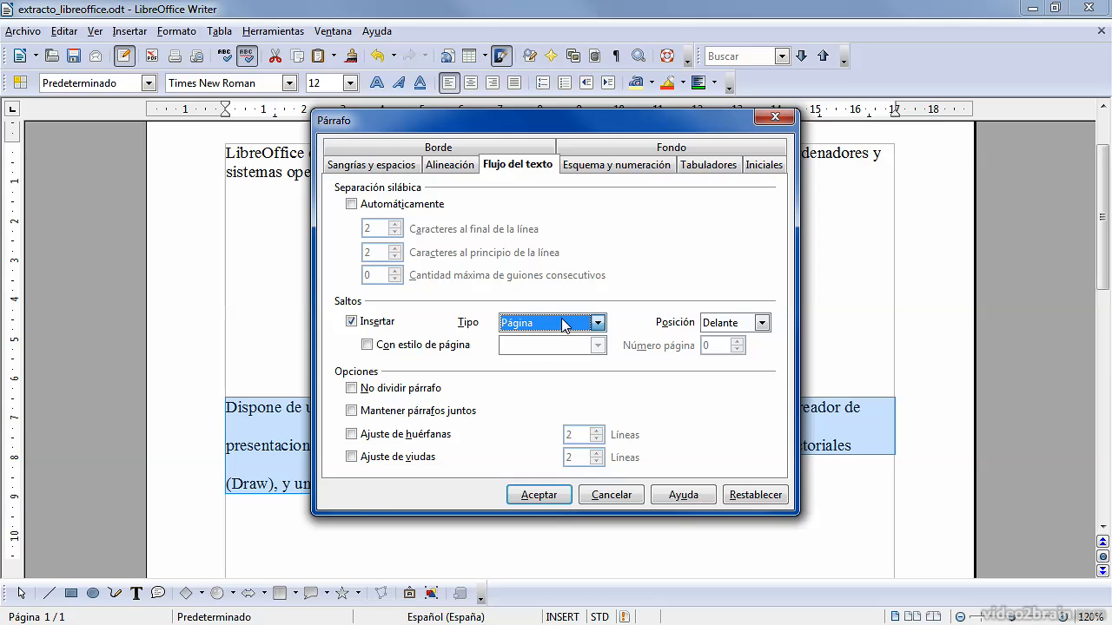
pyautogui.click(762, 323)
pyautogui.click(682, 326)
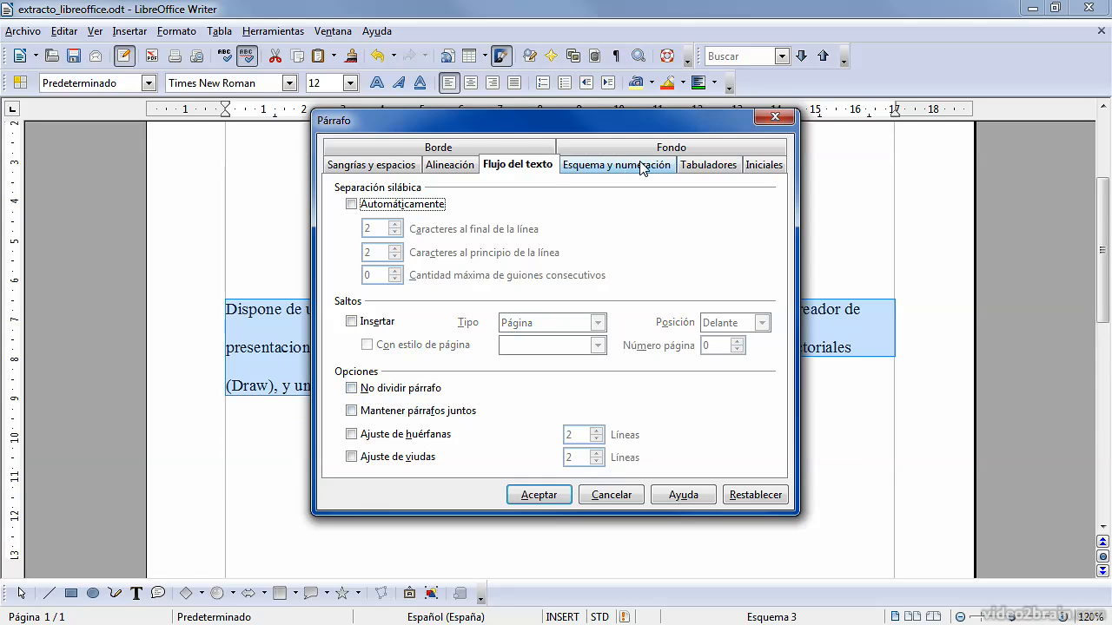
# Restart line numbering at this paragraph and set its numbering style to Numeración 1
pyautogui.click(642, 165)
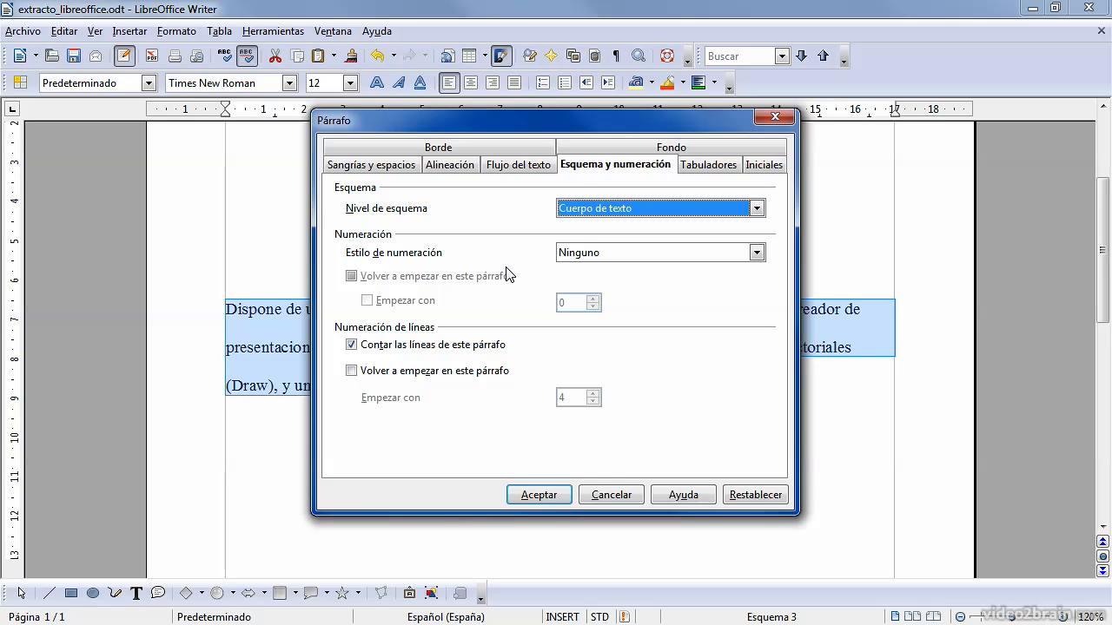
pyautogui.hotkey('alt', 'v')
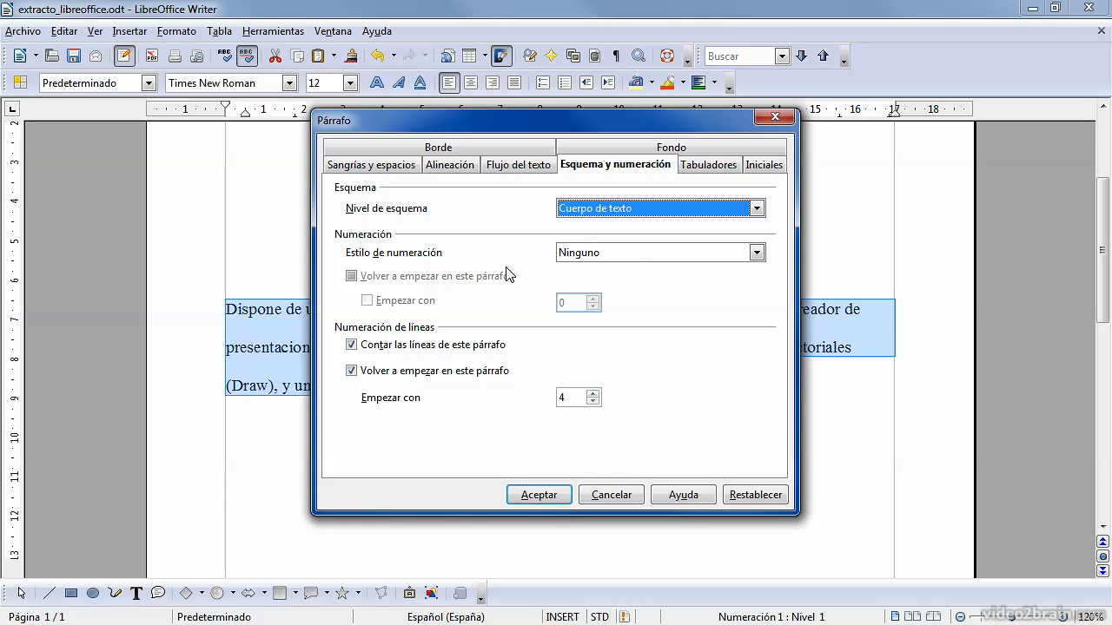
pyautogui.click(632, 257)
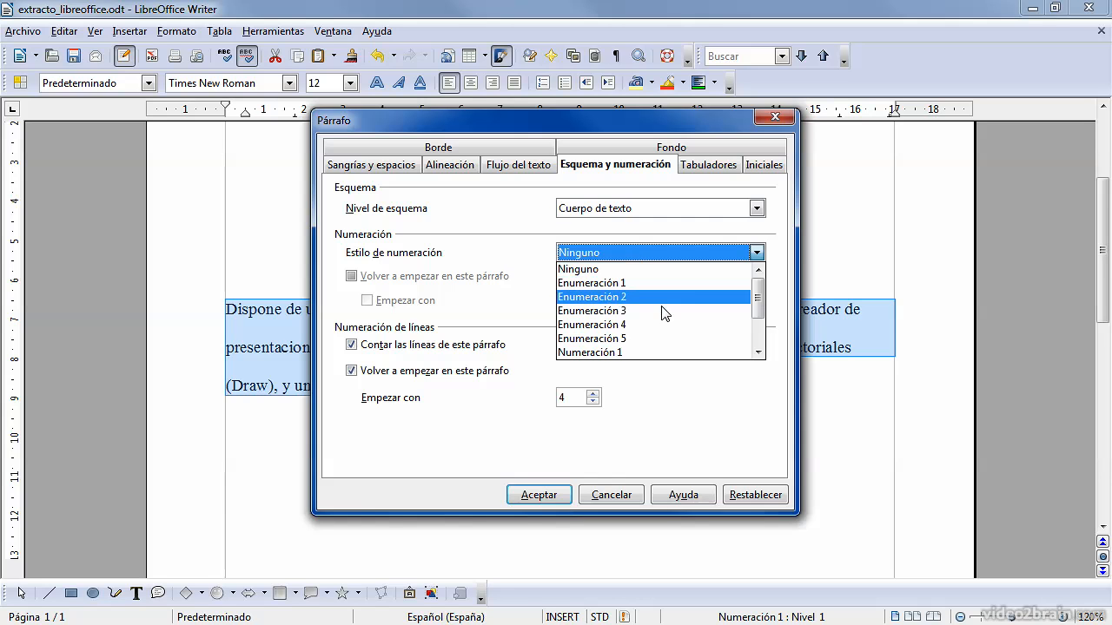
pyautogui.scroll(-2, 666, 313)
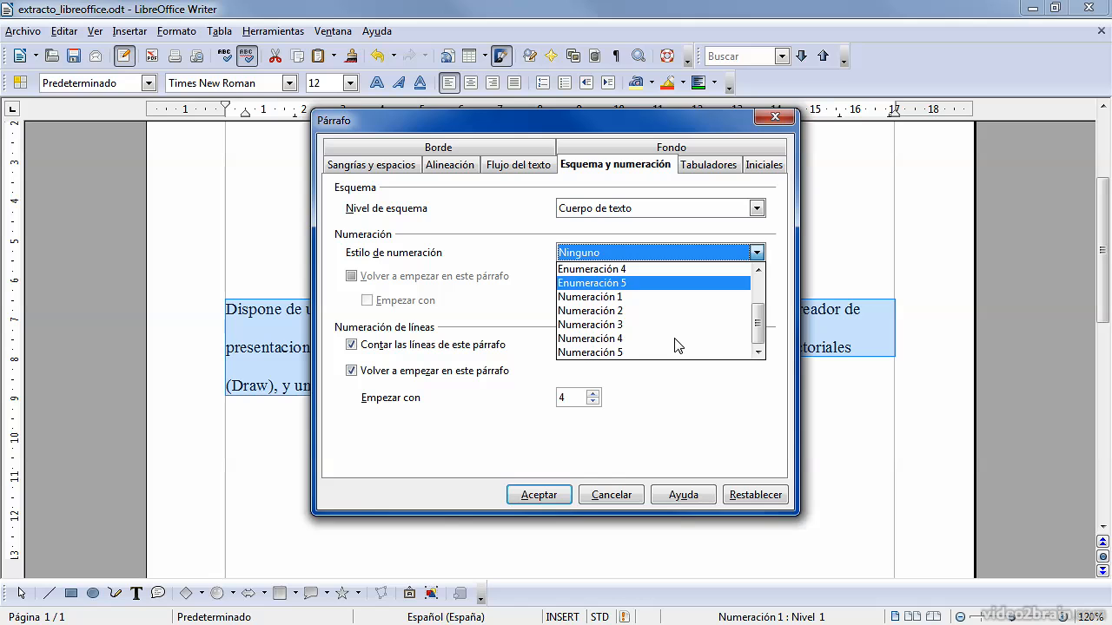
pyautogui.click(613, 297)
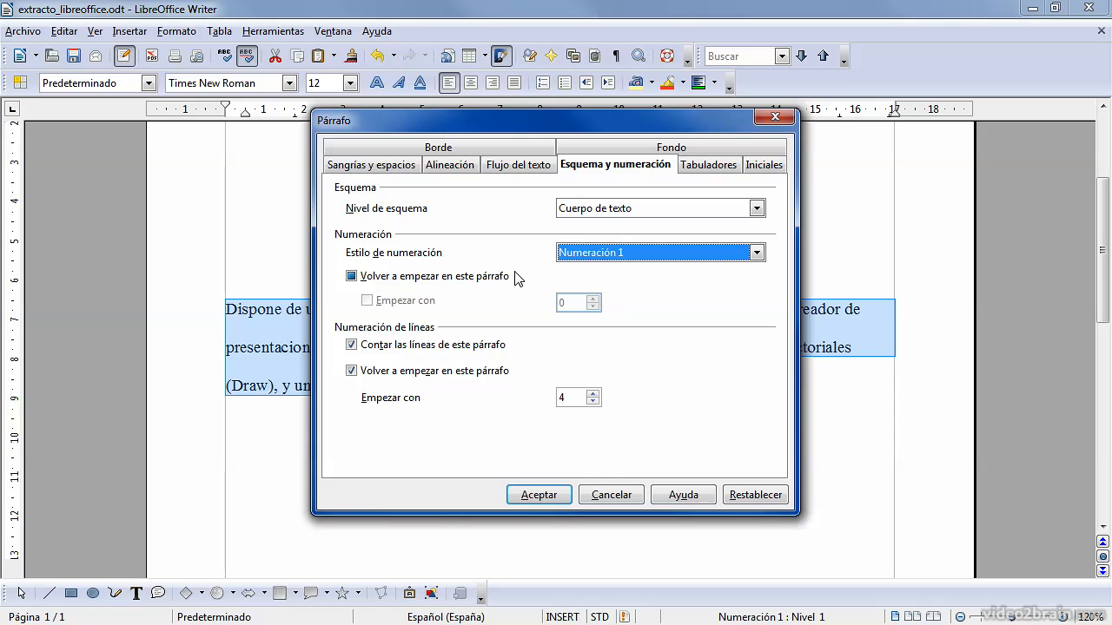
# Restart the paragraph's list numbering with a starting number of 5 and apply the settings
pyautogui.click(351, 276)
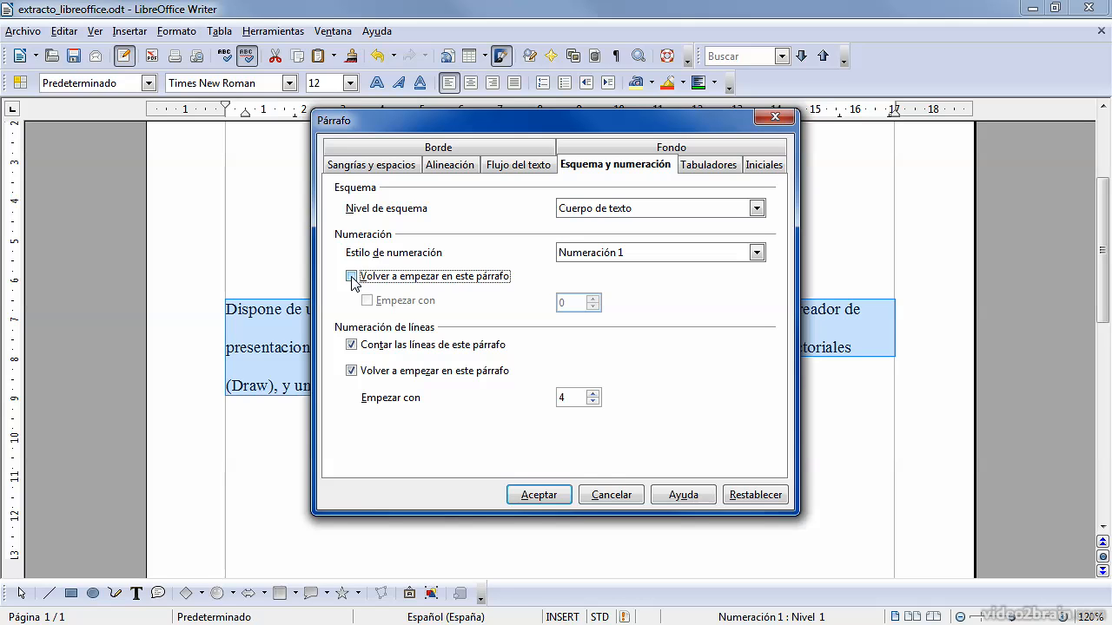
pyautogui.click(367, 300)
pyautogui.click(580, 303)
pyautogui.press('BackSpace')
pyautogui.write('5')
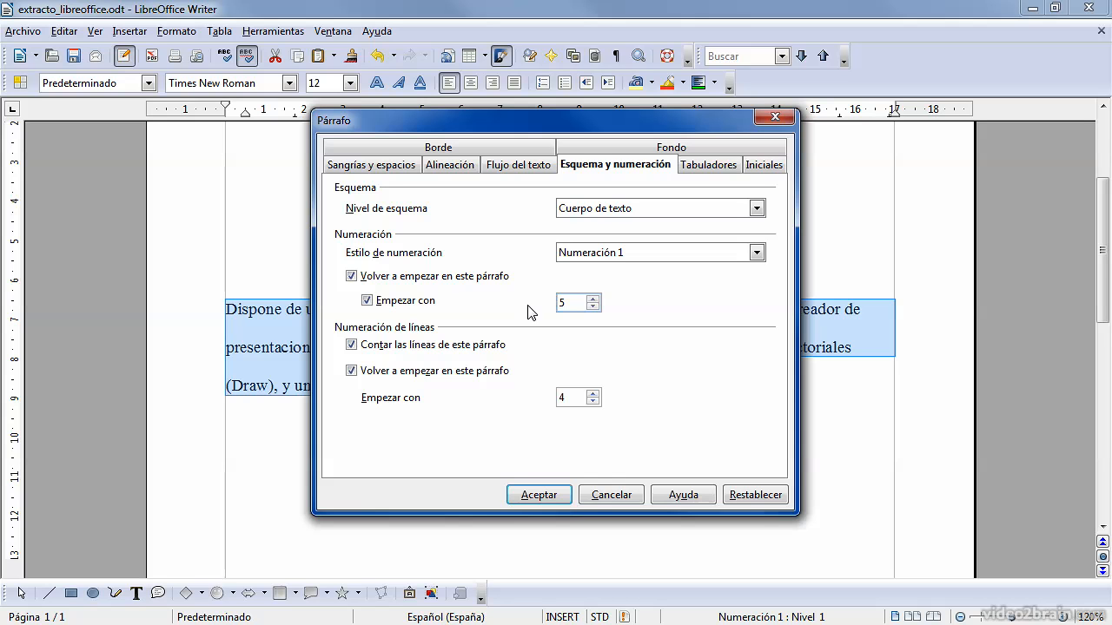
pyautogui.click(536, 496)
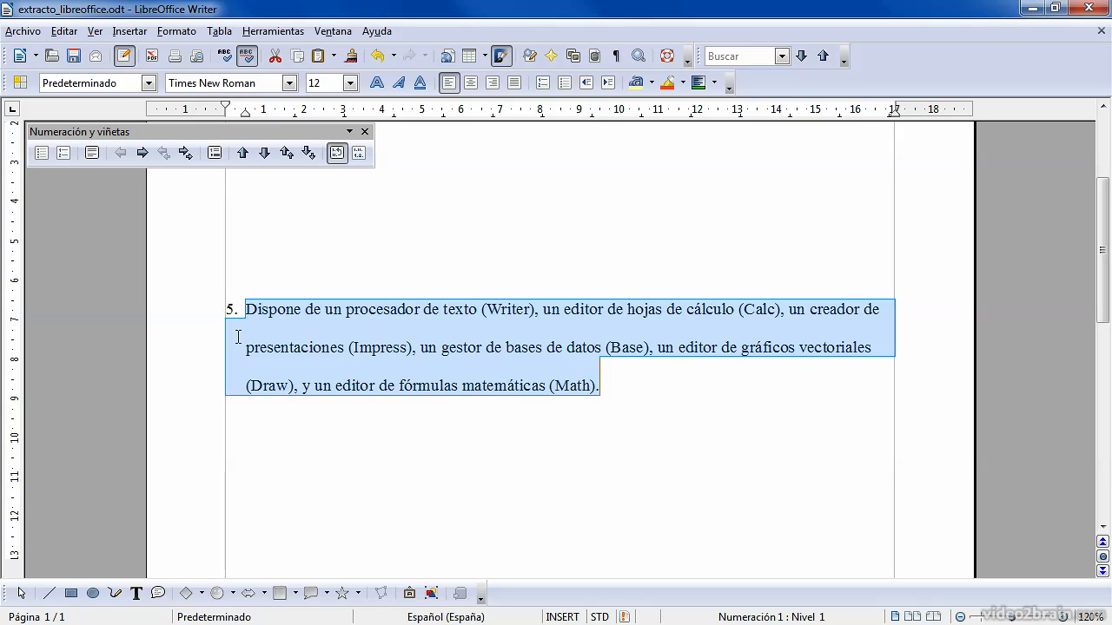
# Check the paragraph's tab stop options, enable initials (Mostrar iniciales) spanning 4 lines, and apply the settings
pyautogui.rightClick(531, 315)
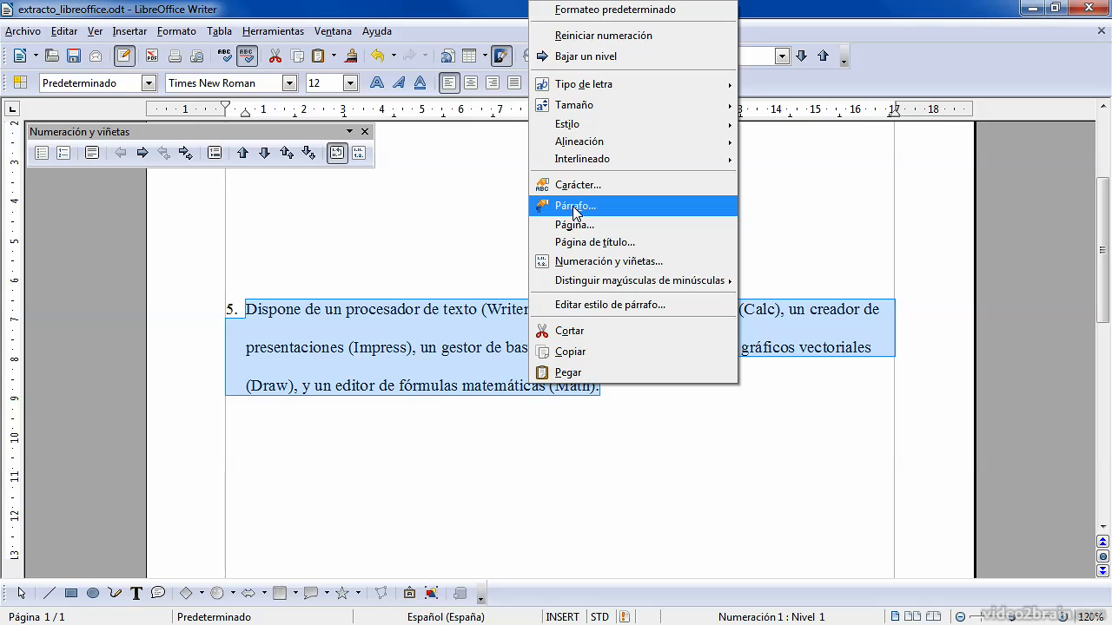
pyautogui.click(573, 208)
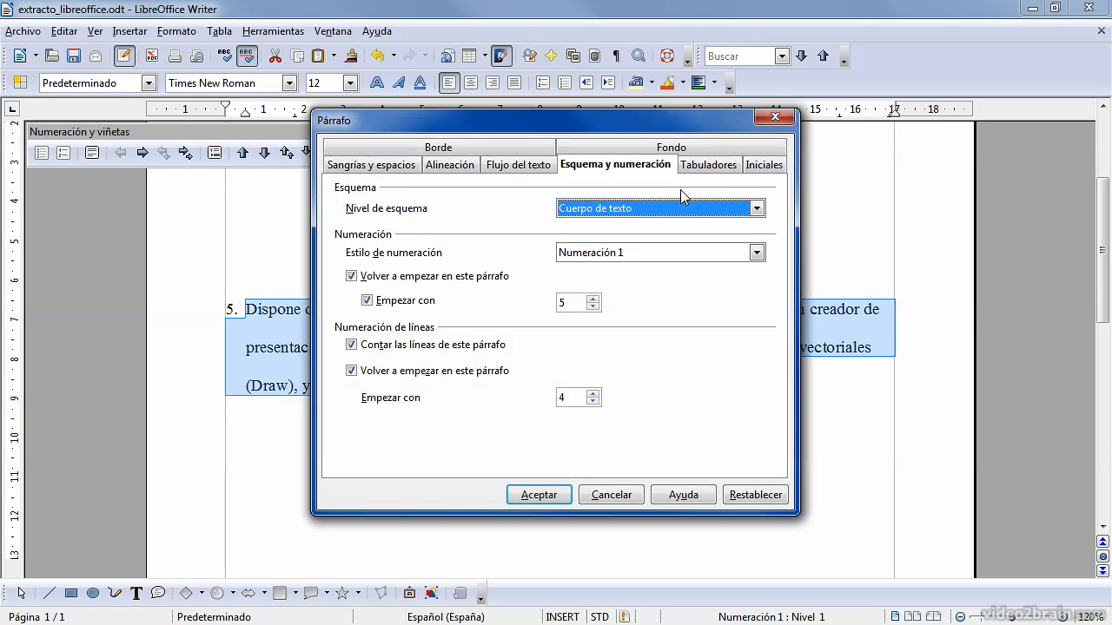
pyautogui.click(709, 165)
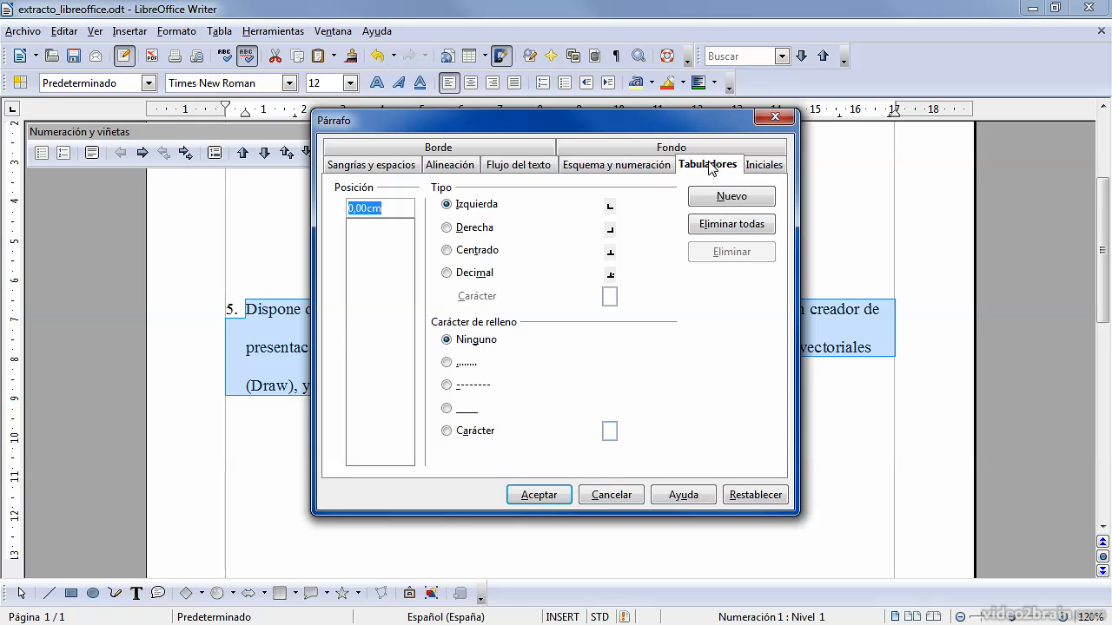
pyautogui.click(764, 165)
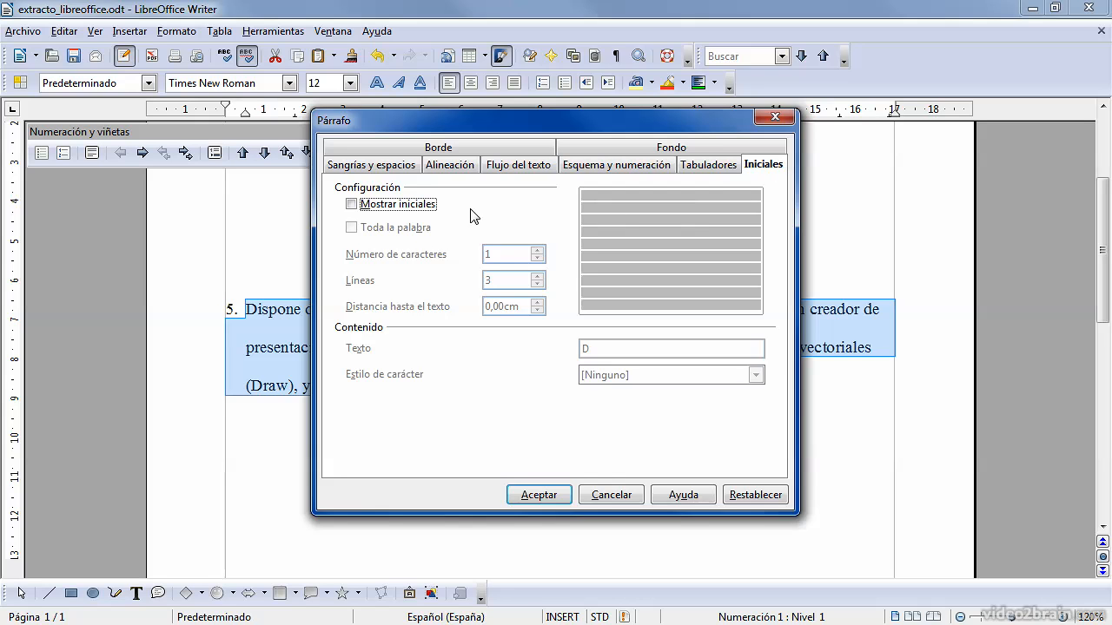
pyautogui.click(400, 208)
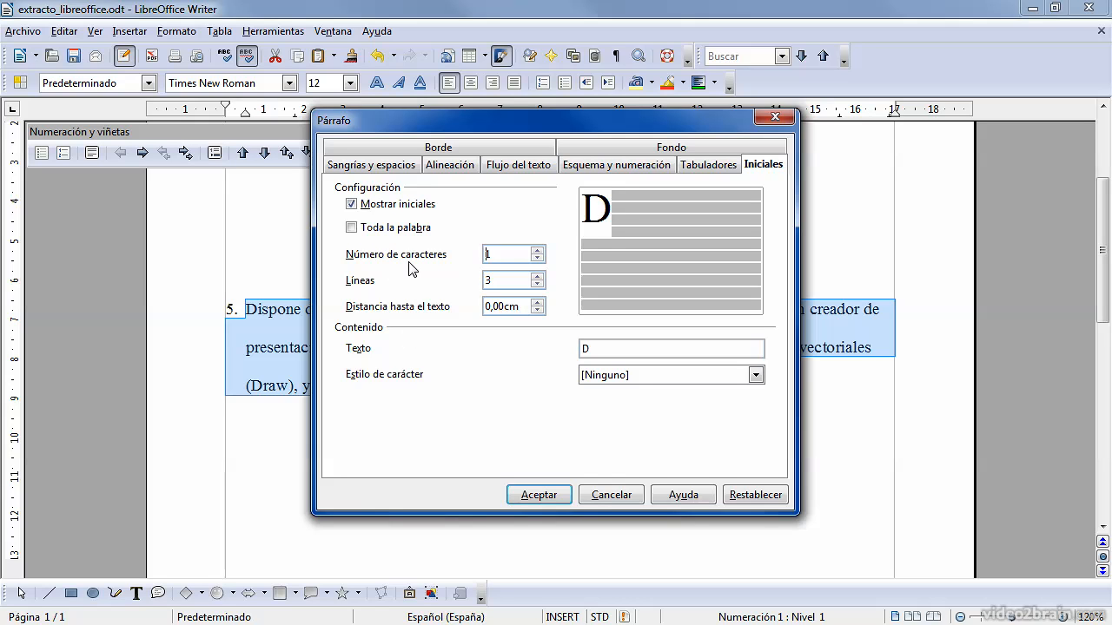
pyautogui.click(536, 276)
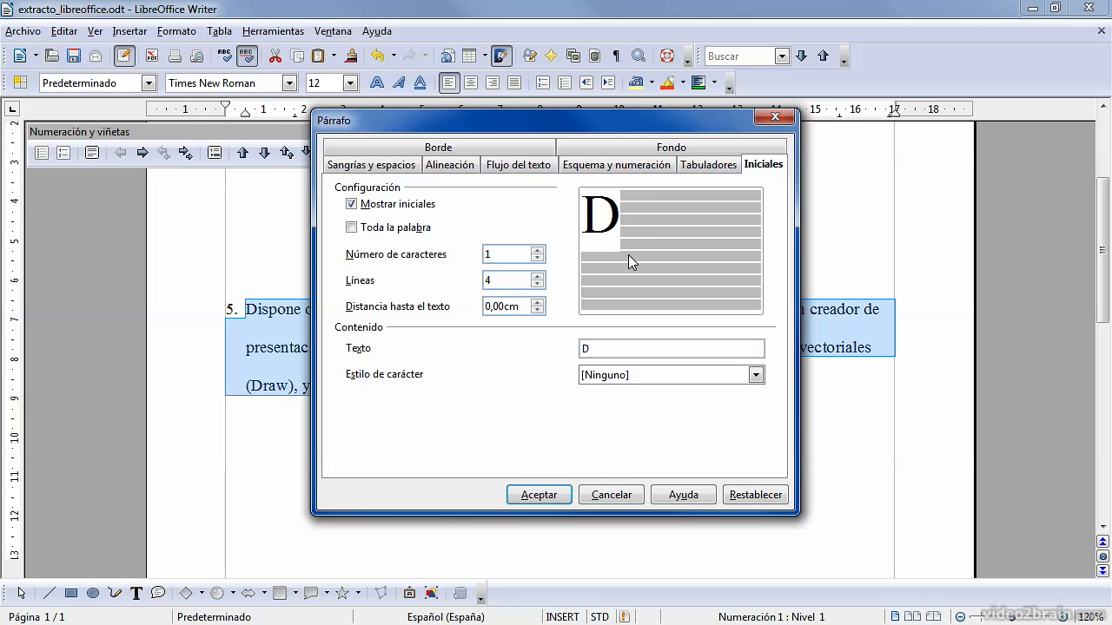
pyautogui.click(540, 494)
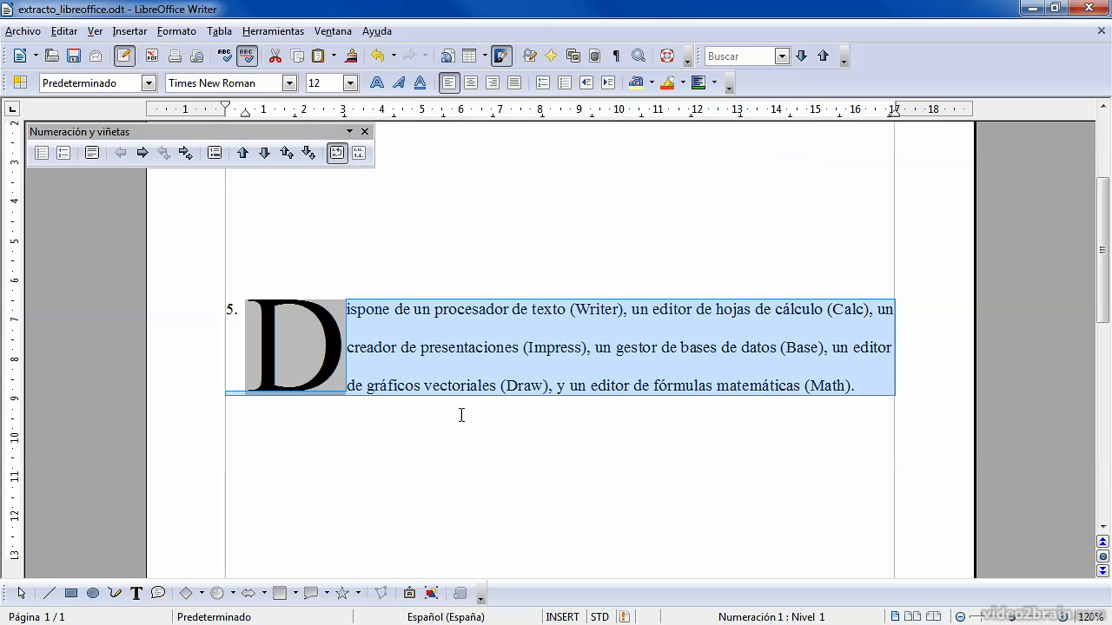
# Choose the solid 0,50 pt line style for the selected paragraph's border
pyautogui.rightClick(412, 350)
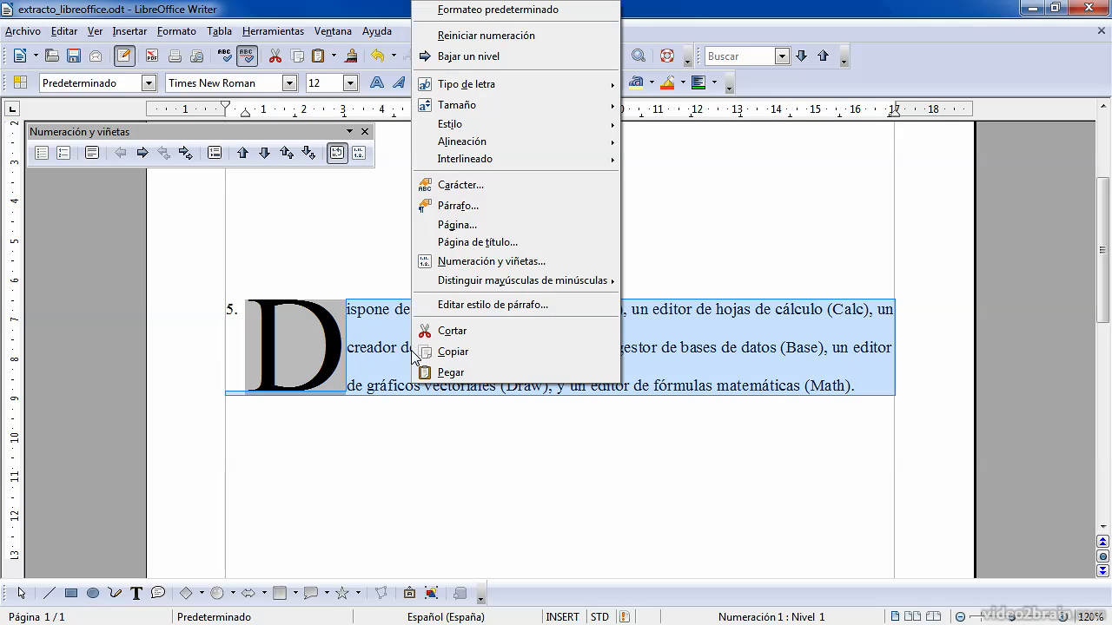
pyautogui.click(478, 212)
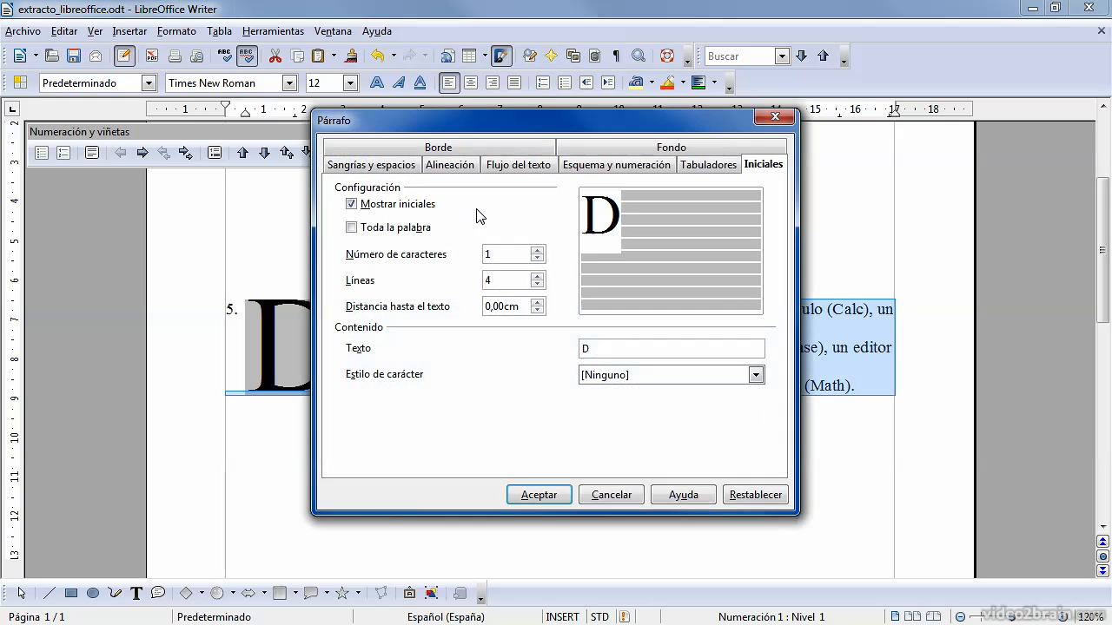
pyautogui.click(461, 149)
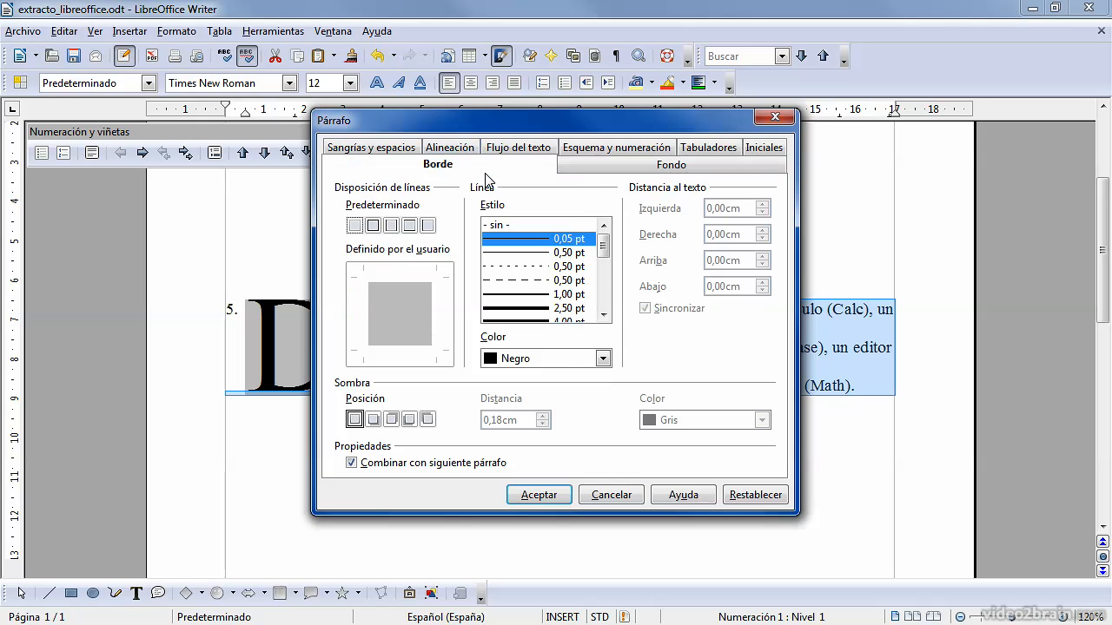
pyautogui.click(529, 253)
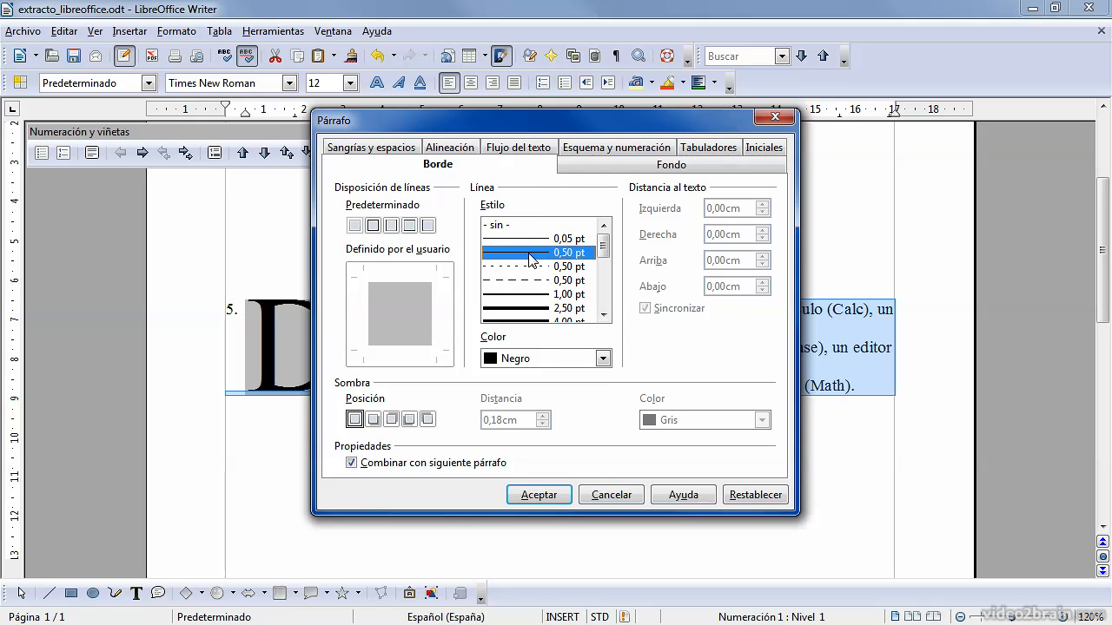
# Try preset and user-defined border arrangements, enclosing the paragraph on all four sides with a shadow cast down and to the right
pyautogui.click(373, 227)
pyautogui.click(409, 226)
pyautogui.click(396, 278)
pyautogui.click(399, 352)
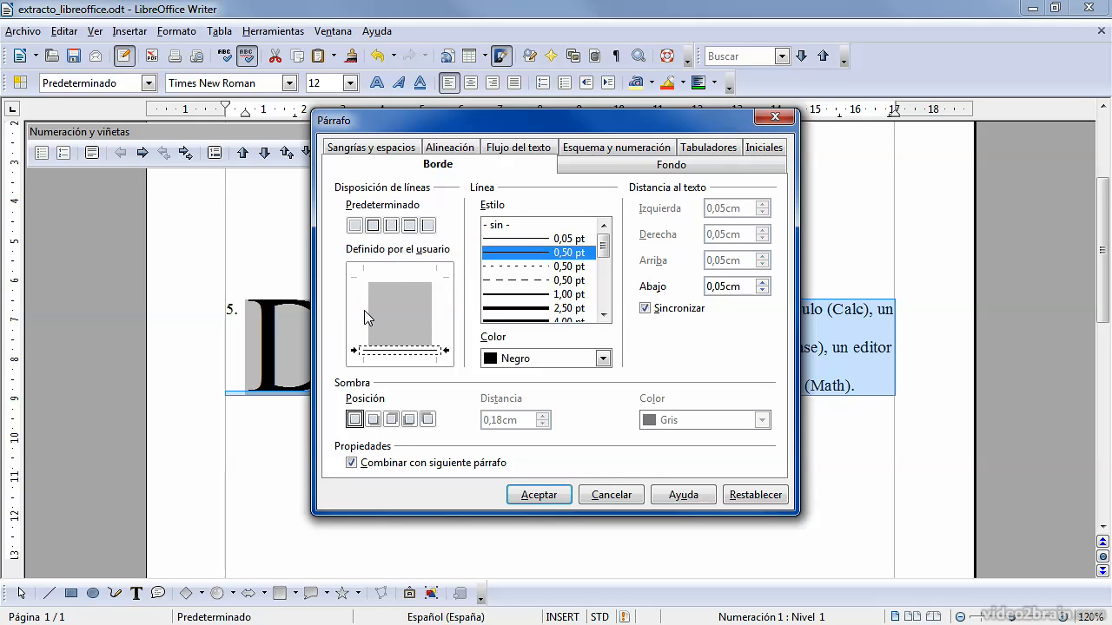
pyautogui.click(436, 308)
pyautogui.click(399, 276)
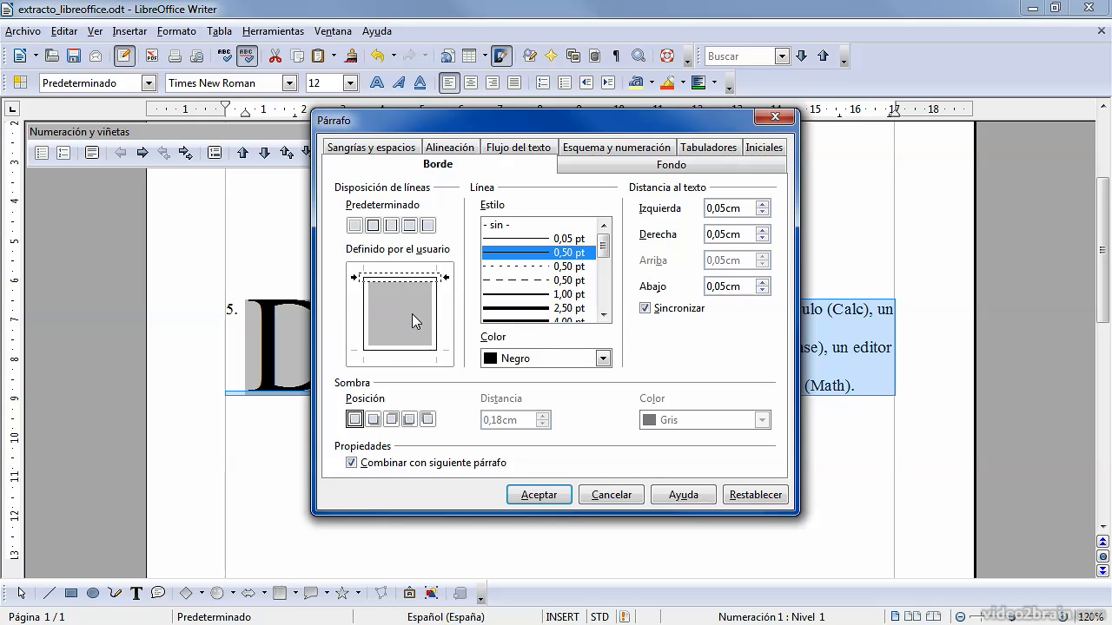
pyautogui.click(374, 419)
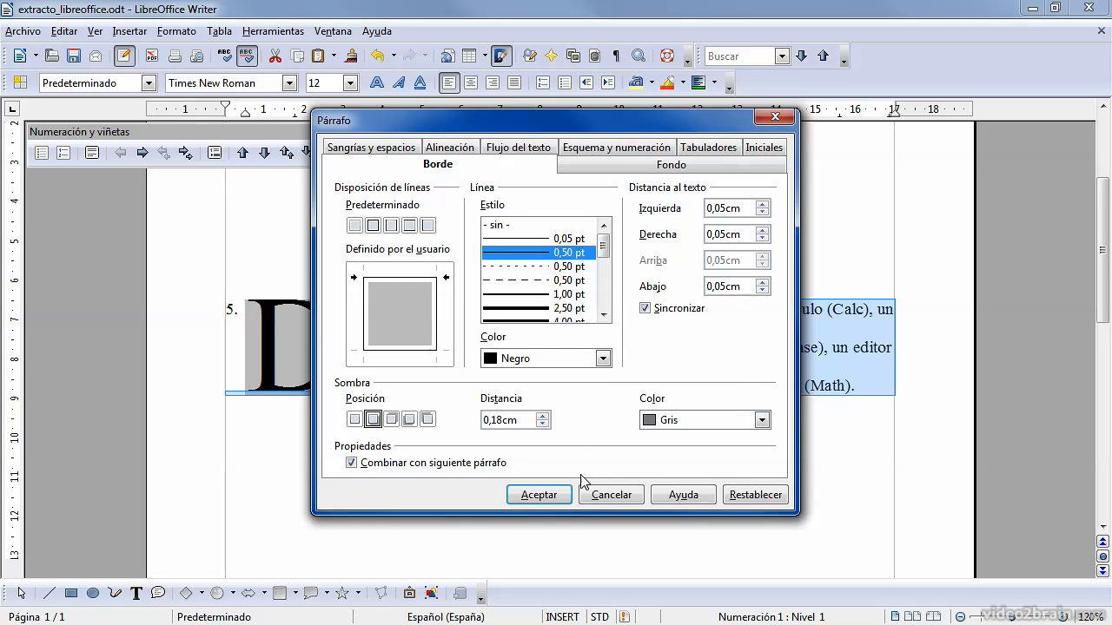
# Apply only upper and lower borders to the paragraph, with a shadow cast upward and to the right, and deselect the text
pyautogui.click(412, 226)
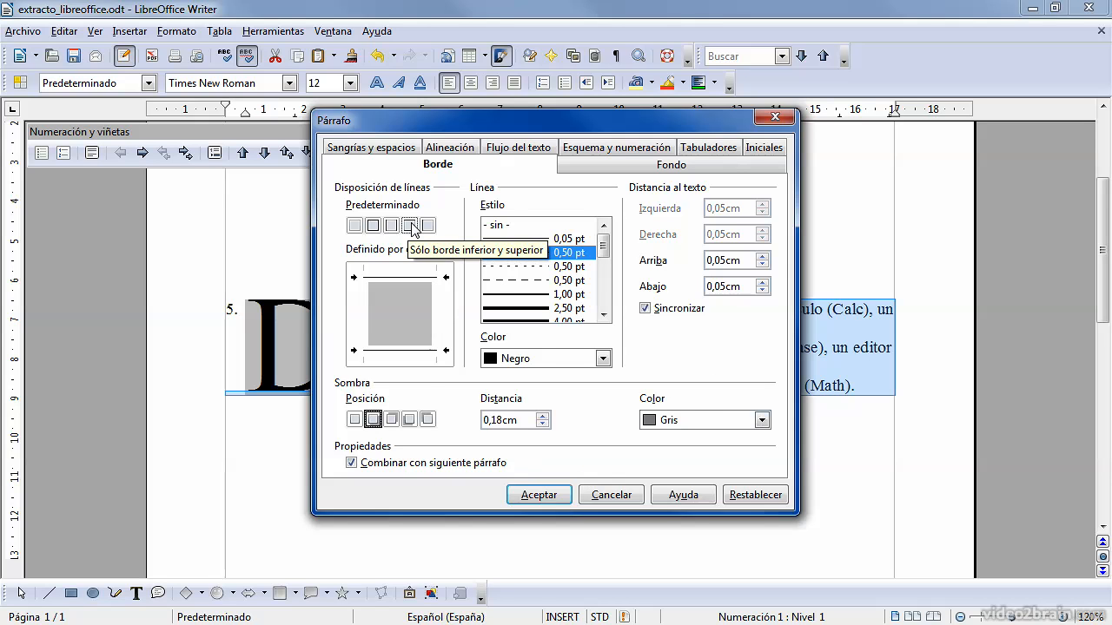
pyautogui.click(390, 420)
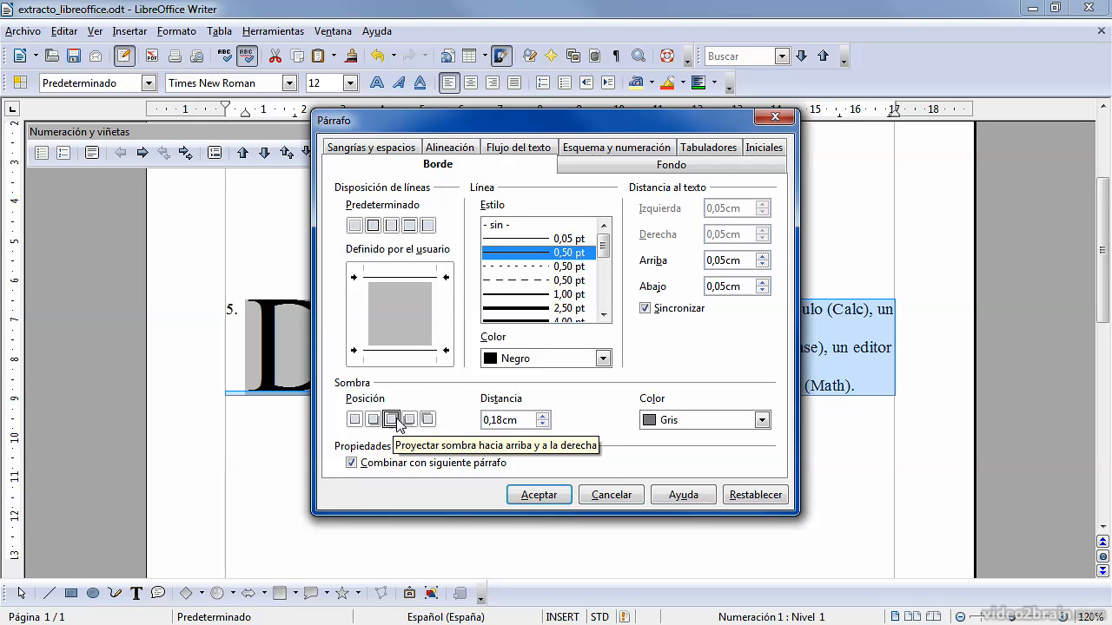
pyautogui.click(531, 495)
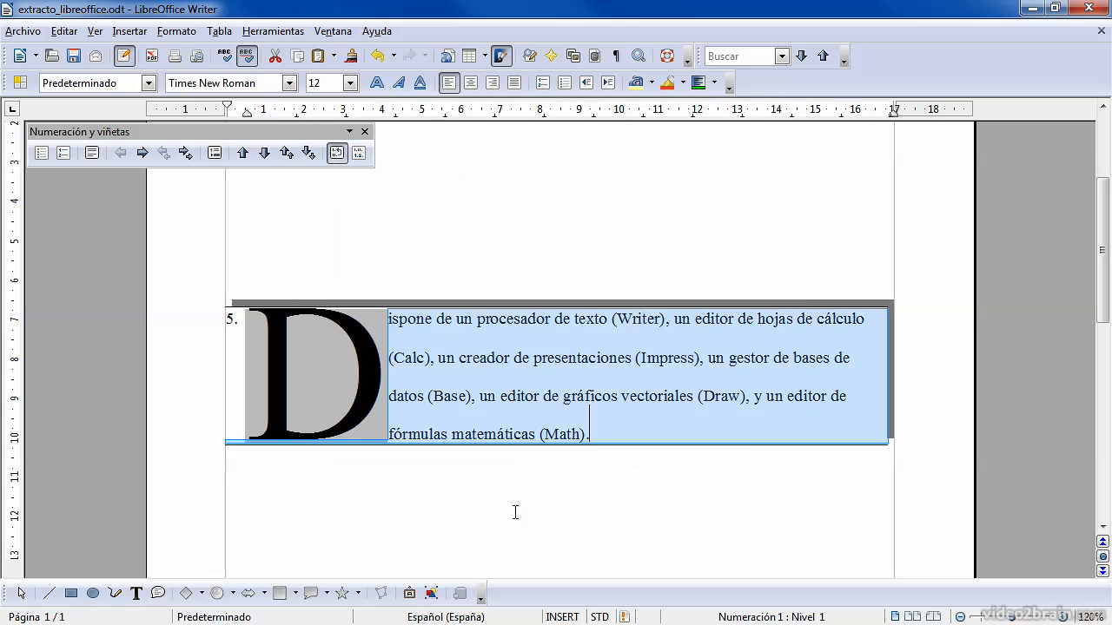
pyautogui.click(814, 439)
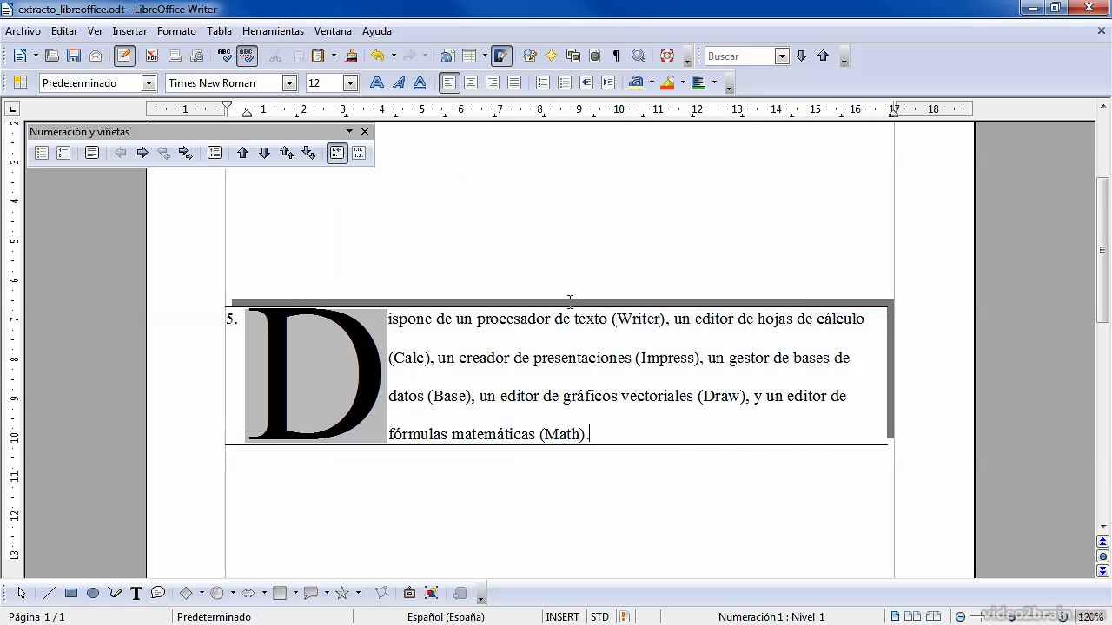
# Give the whole numbered paragraph a medium purple background of type Color, apply it and deselect the text
pyautogui.tripleClick(580, 365)
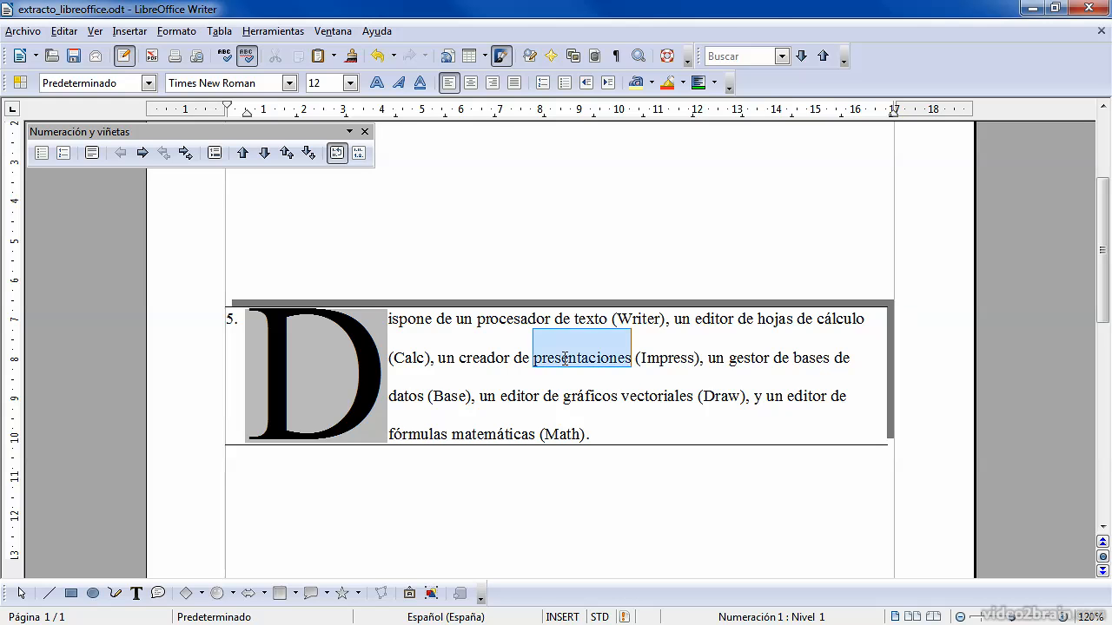
pyautogui.rightClick(580, 364)
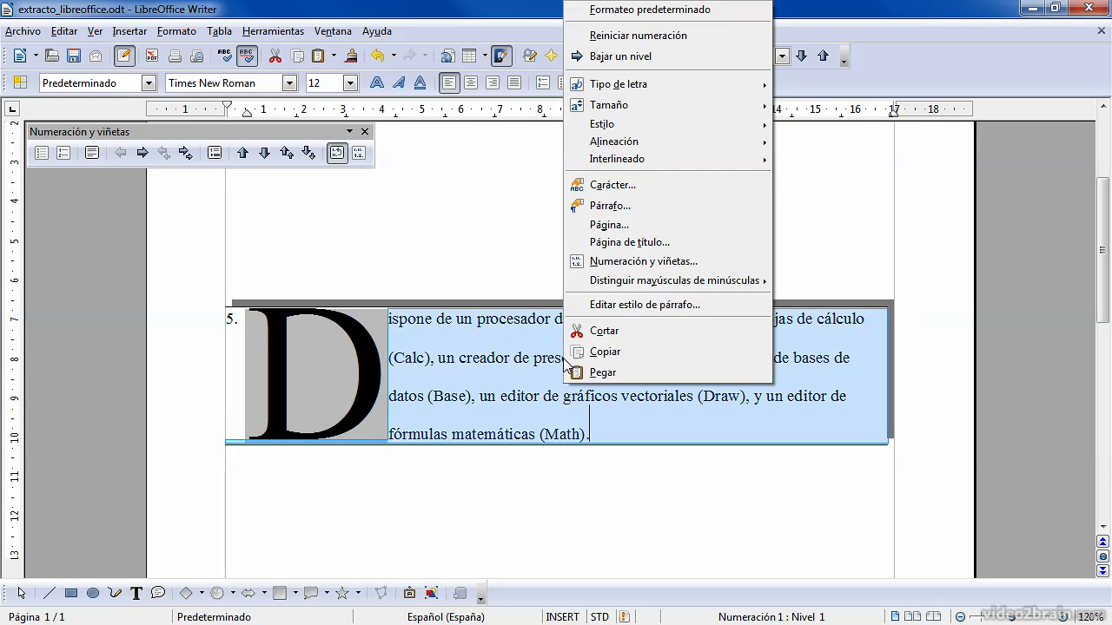
pyautogui.click(638, 205)
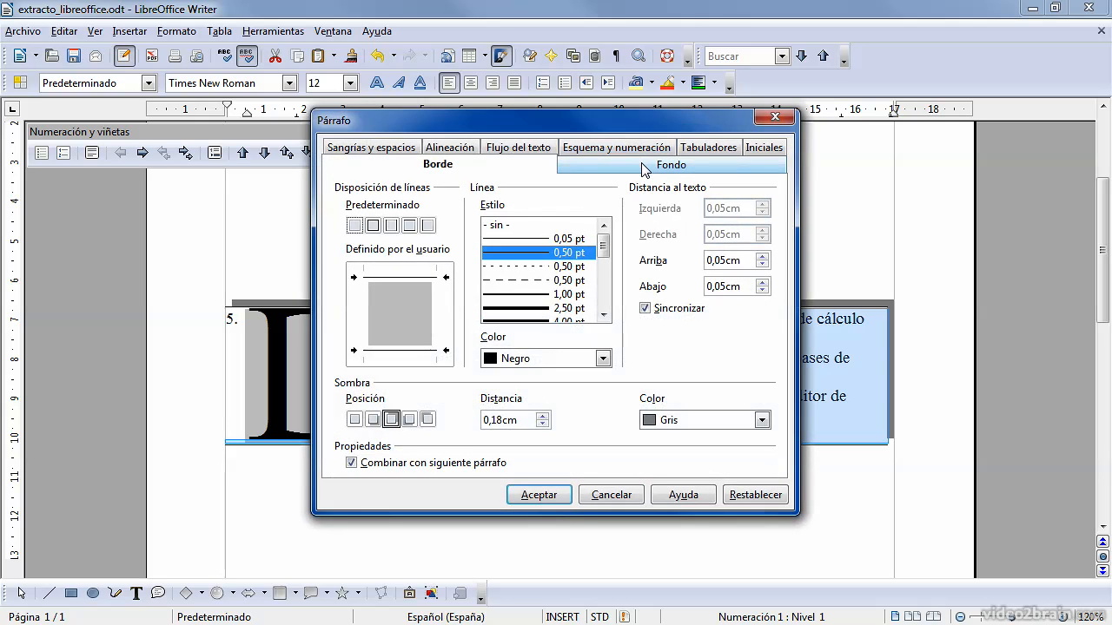
pyautogui.click(643, 166)
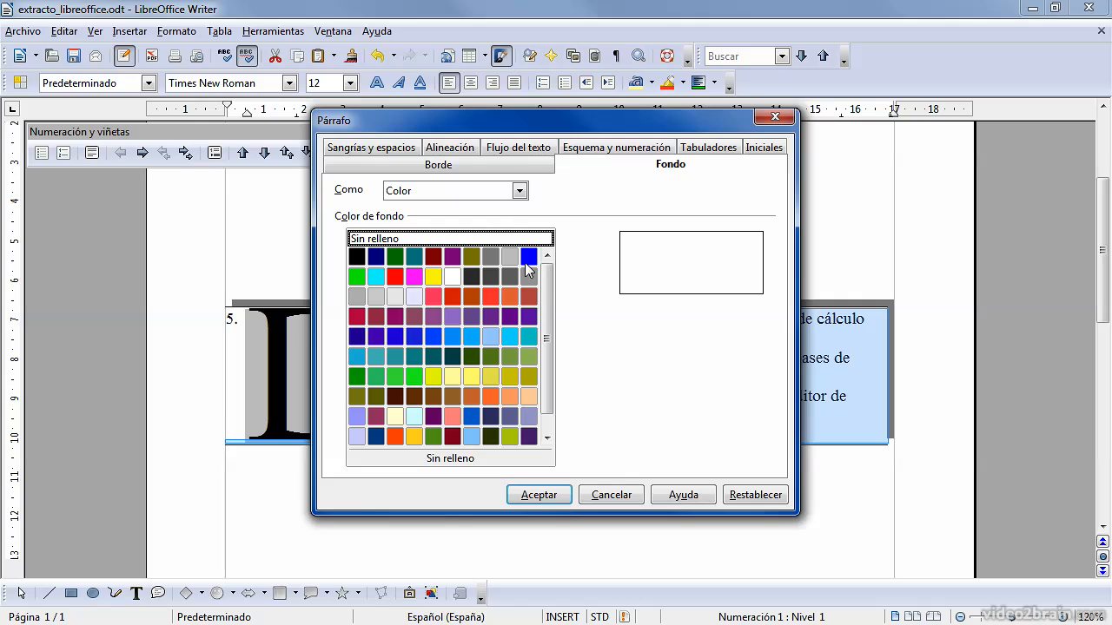
pyautogui.click(518, 190)
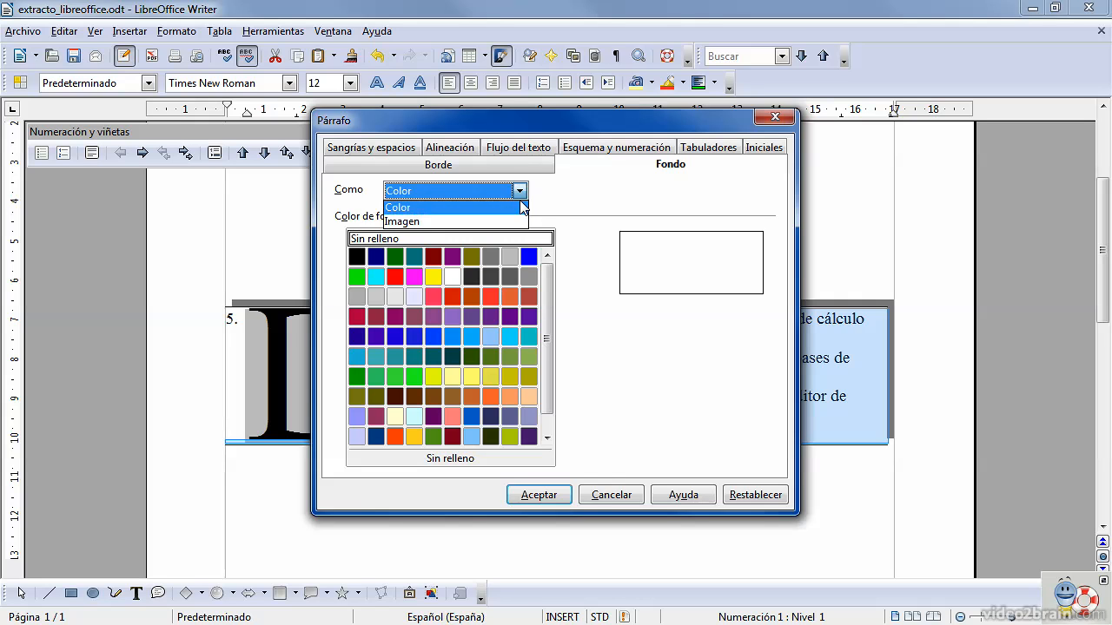
pyautogui.click(569, 205)
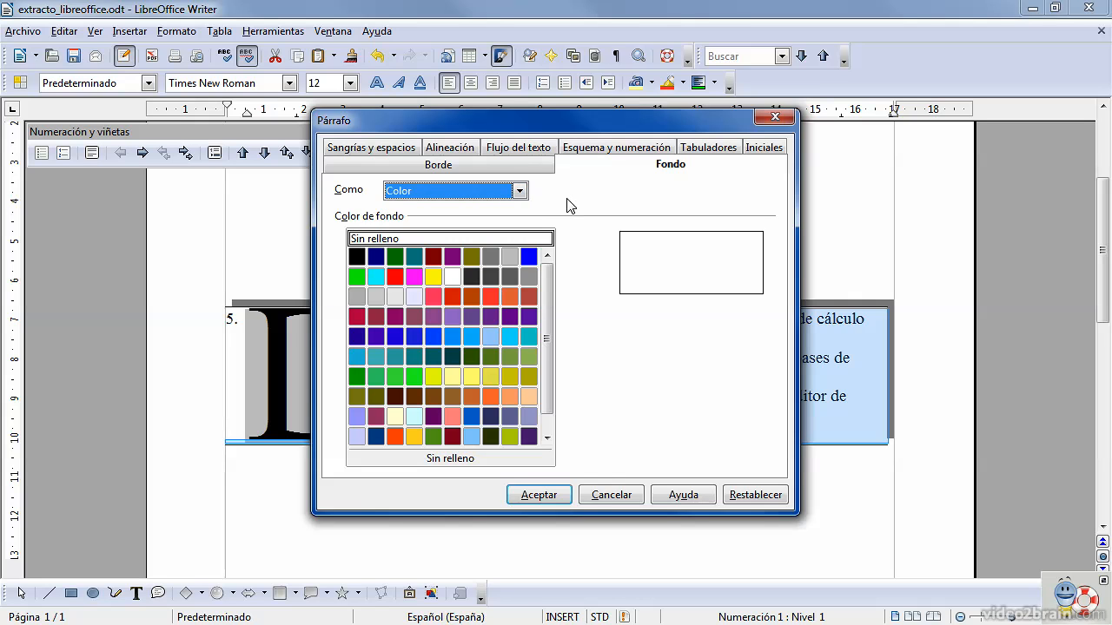
pyautogui.click(451, 315)
pyautogui.click(536, 495)
pyautogui.click(637, 500)
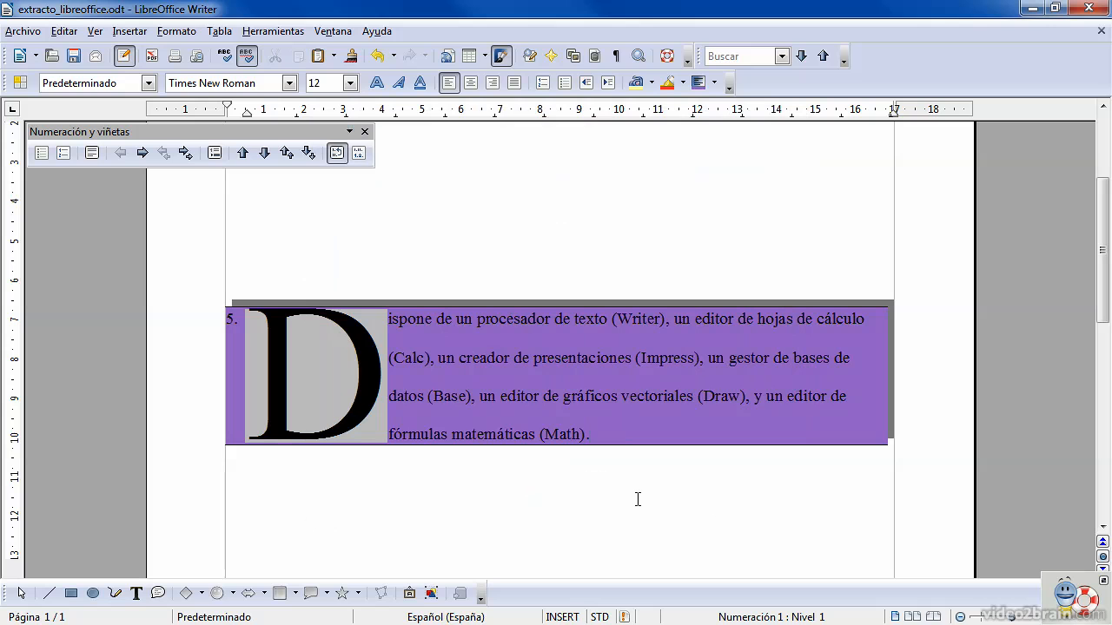